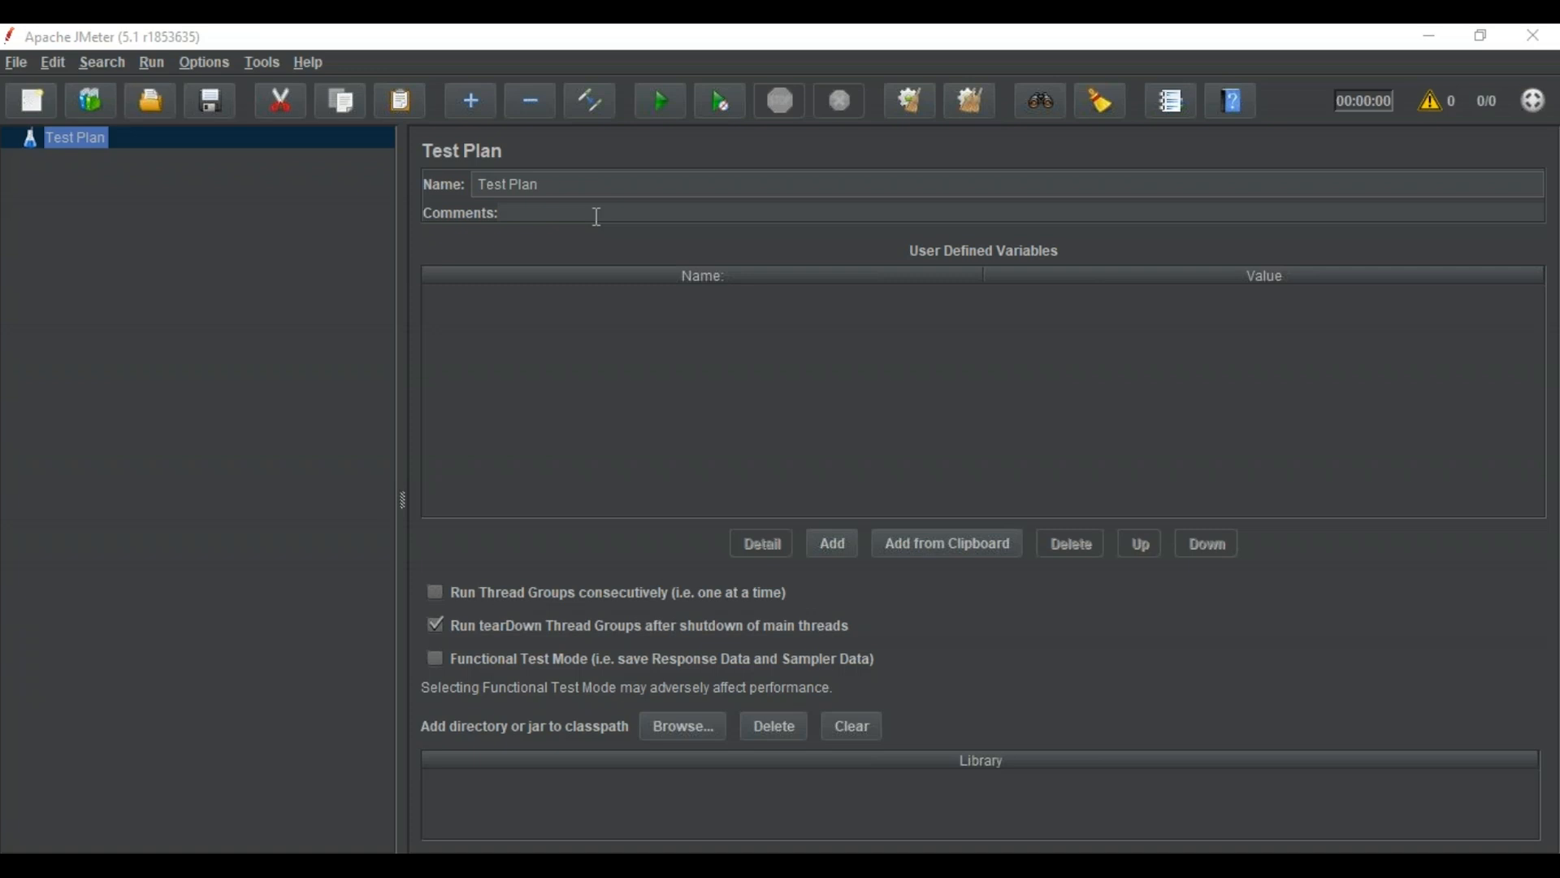
# - Rename the test plan as edureka
pyautogui.tripleClick(548, 183)
pyautogui.write('edurek')
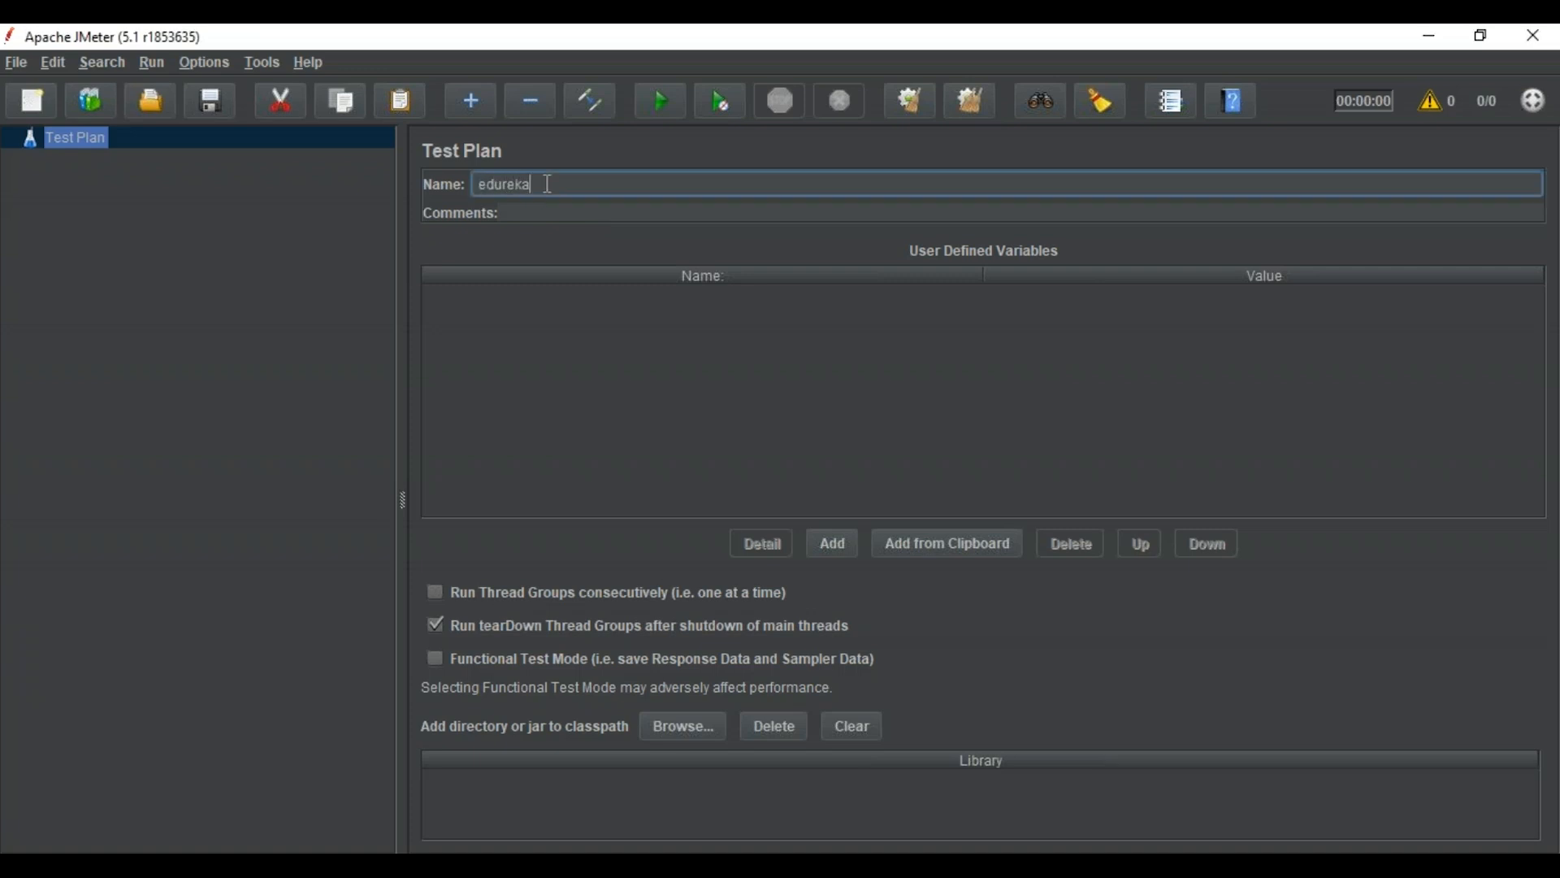
pyautogui.write('a')
pyautogui.click(149, 135)
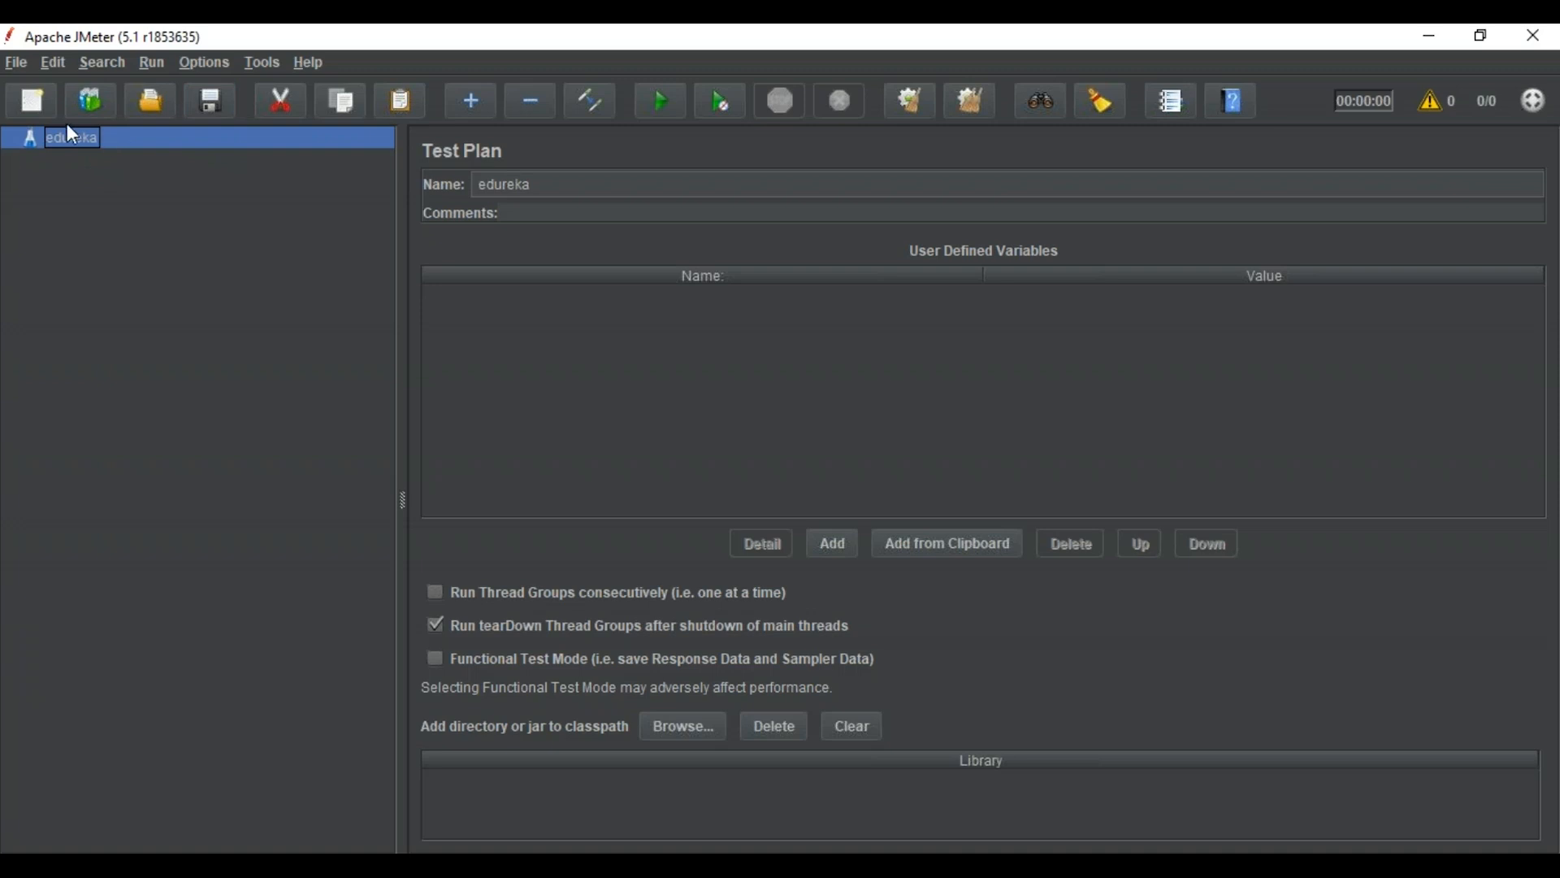
# - Add a thread group to the edureka test plan and name it Users
pyautogui.rightClick(68, 150)
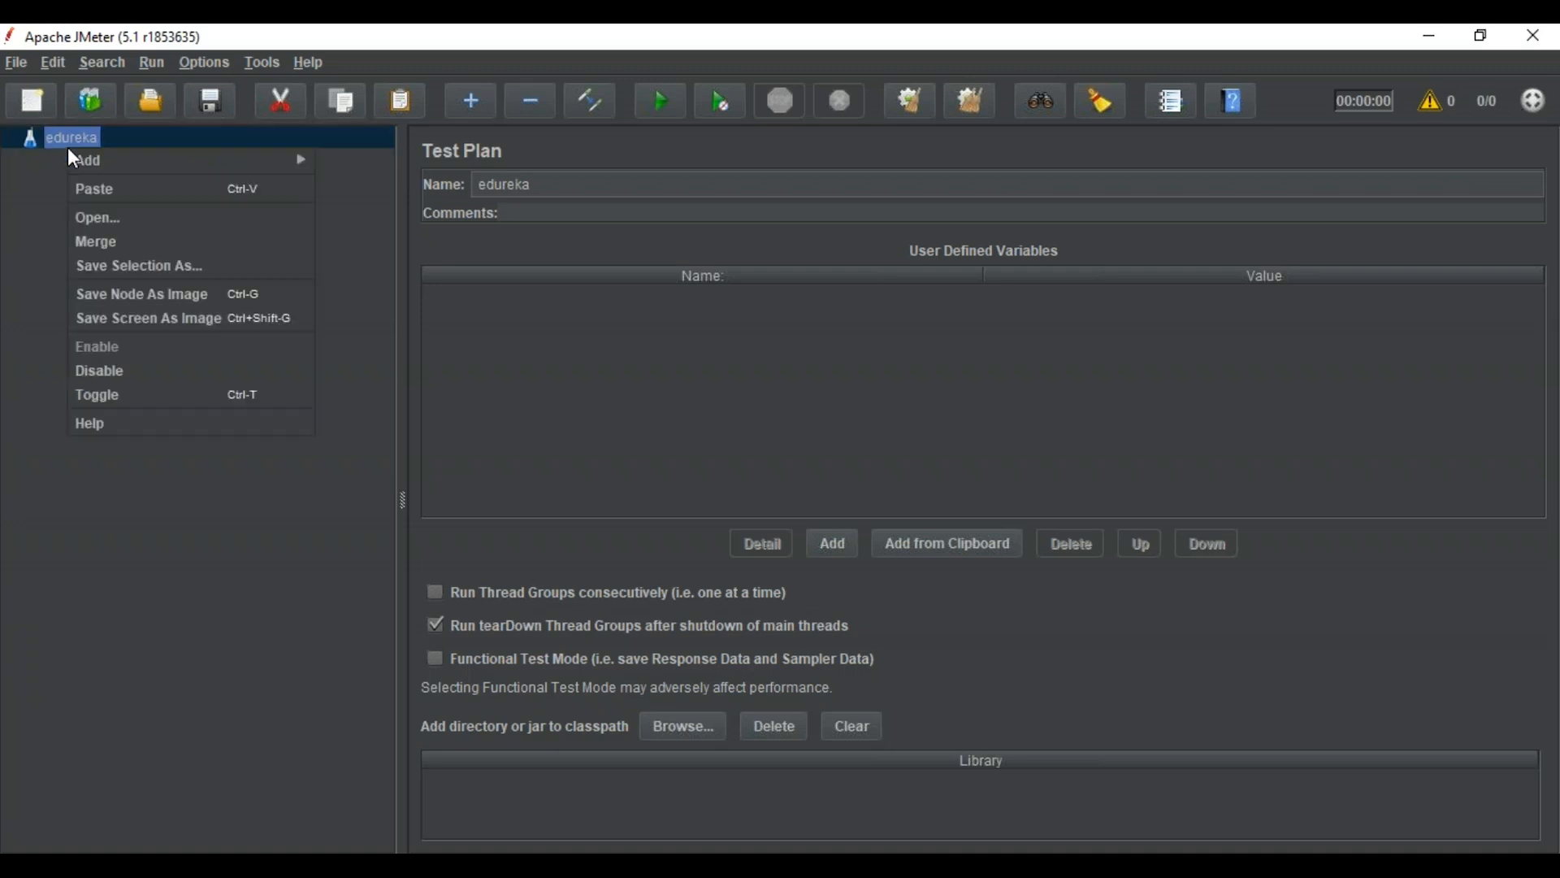
pyautogui.moveTo(93, 161)
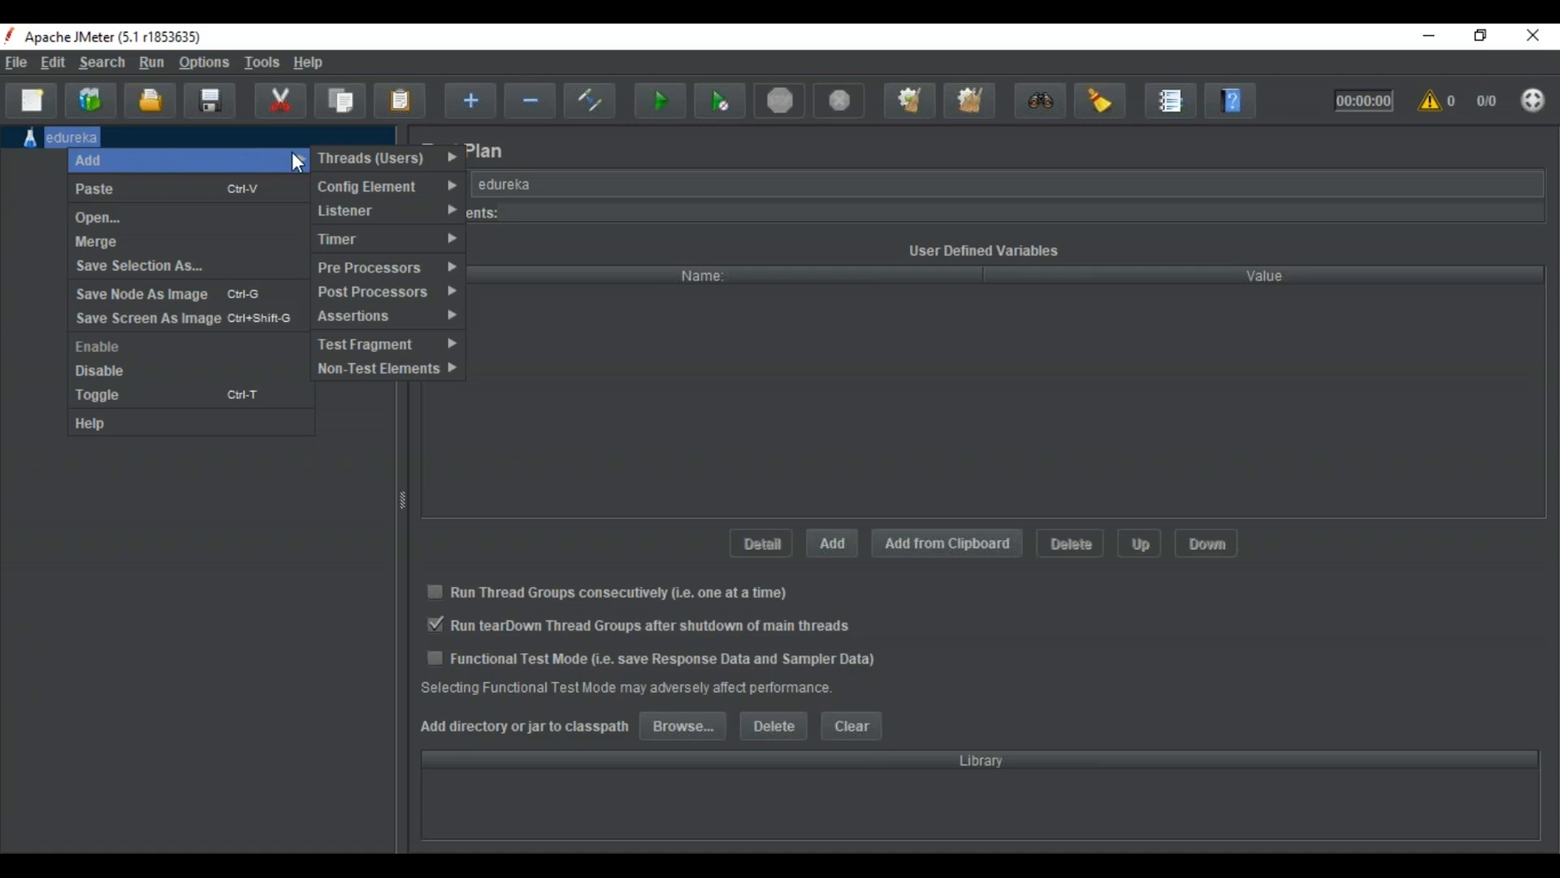
pyautogui.moveTo(338, 154)
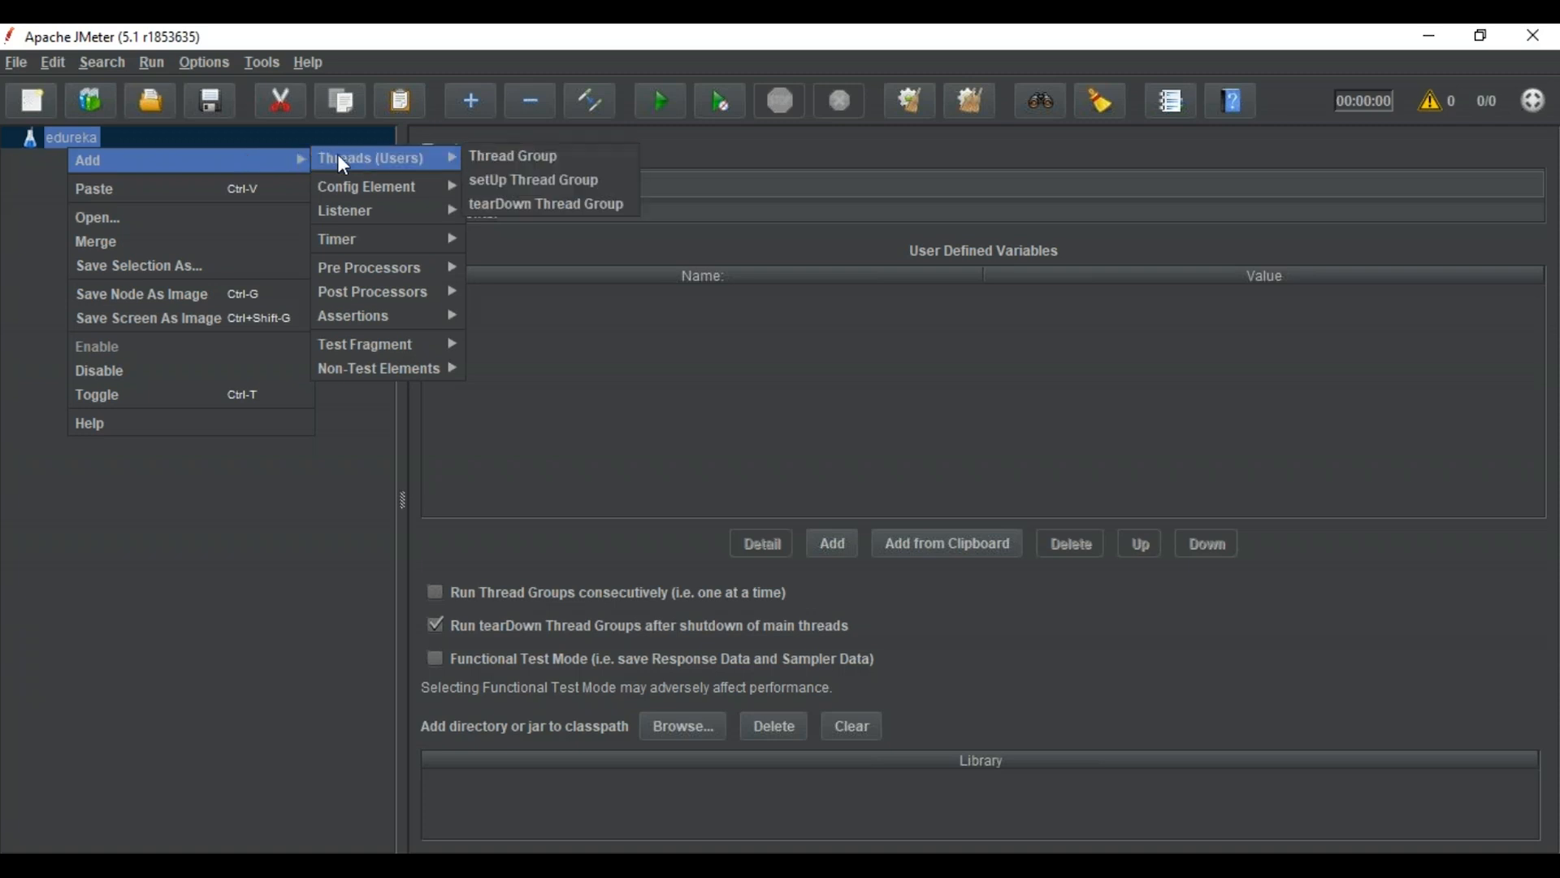
pyautogui.click(487, 160)
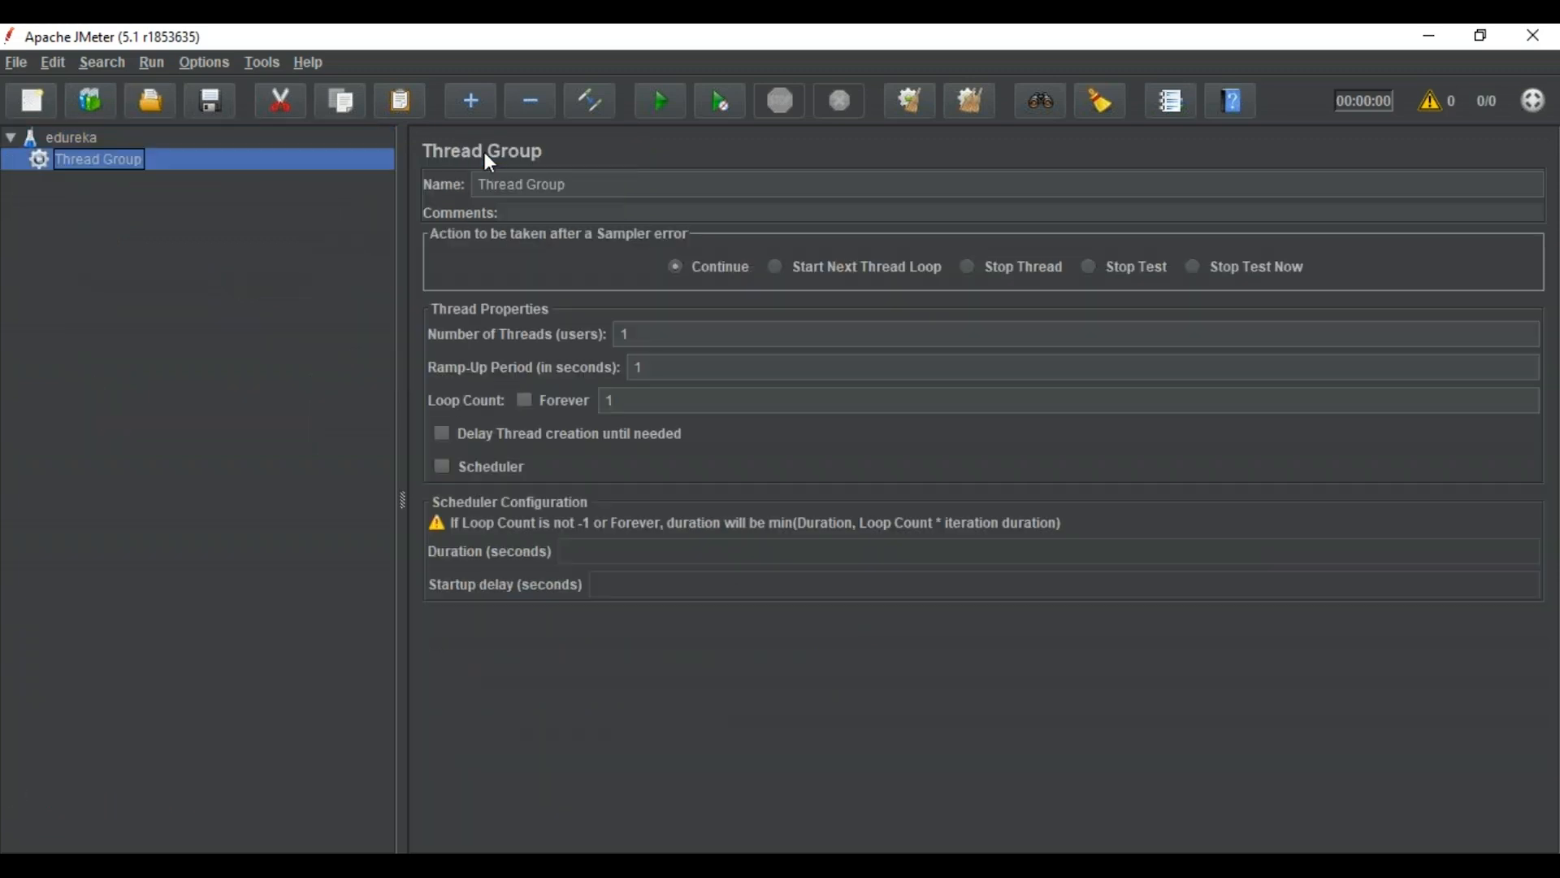
pyautogui.tripleClick(574, 184)
pyautogui.write('U')
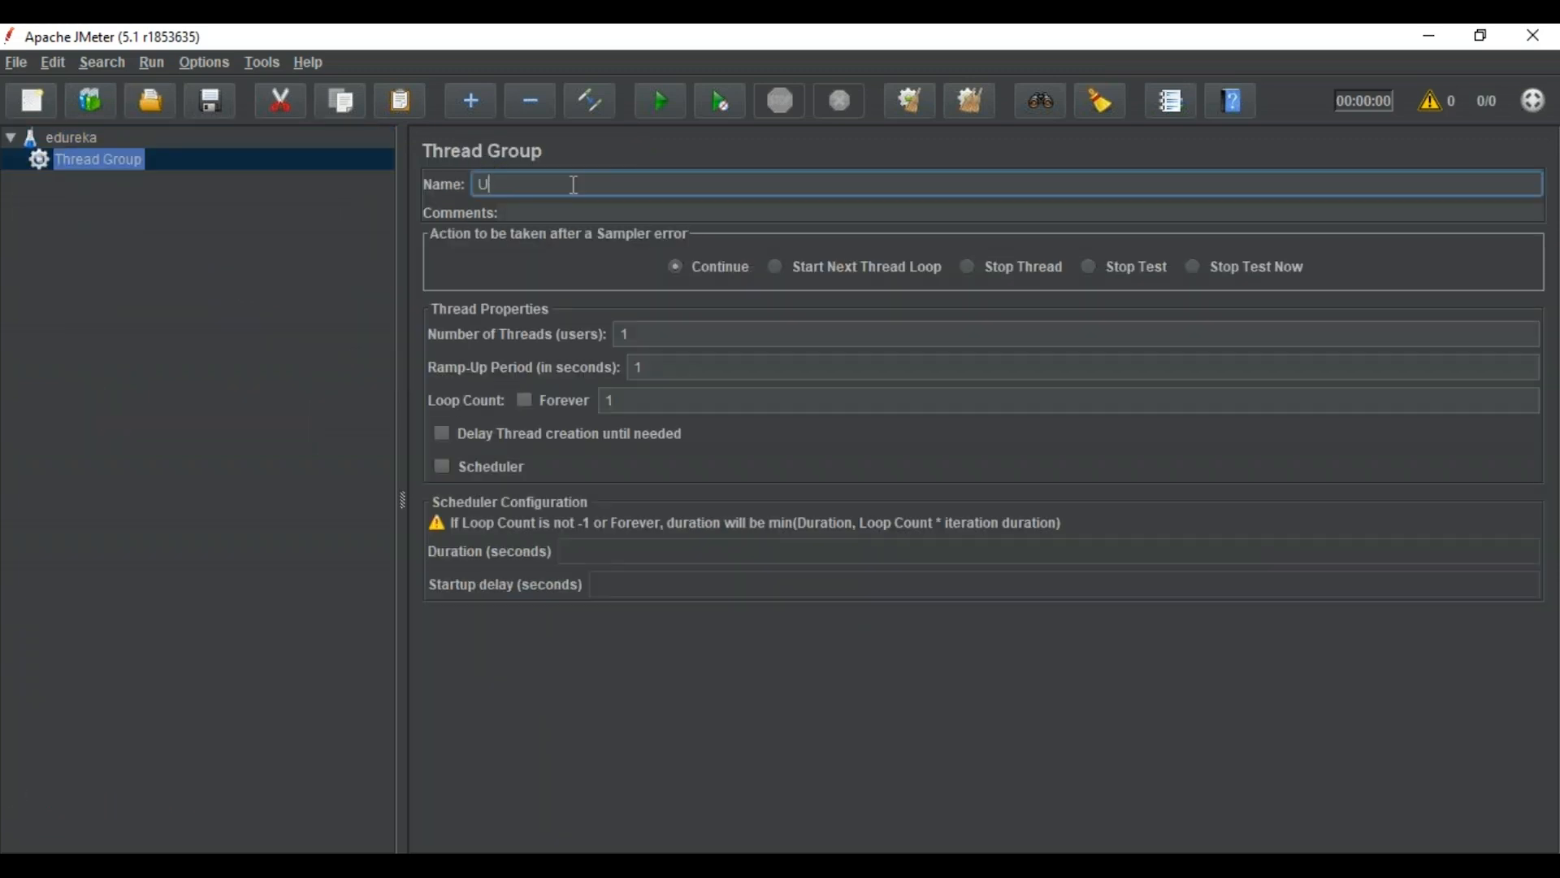
pyautogui.write('sers')
pyautogui.click(629, 334)
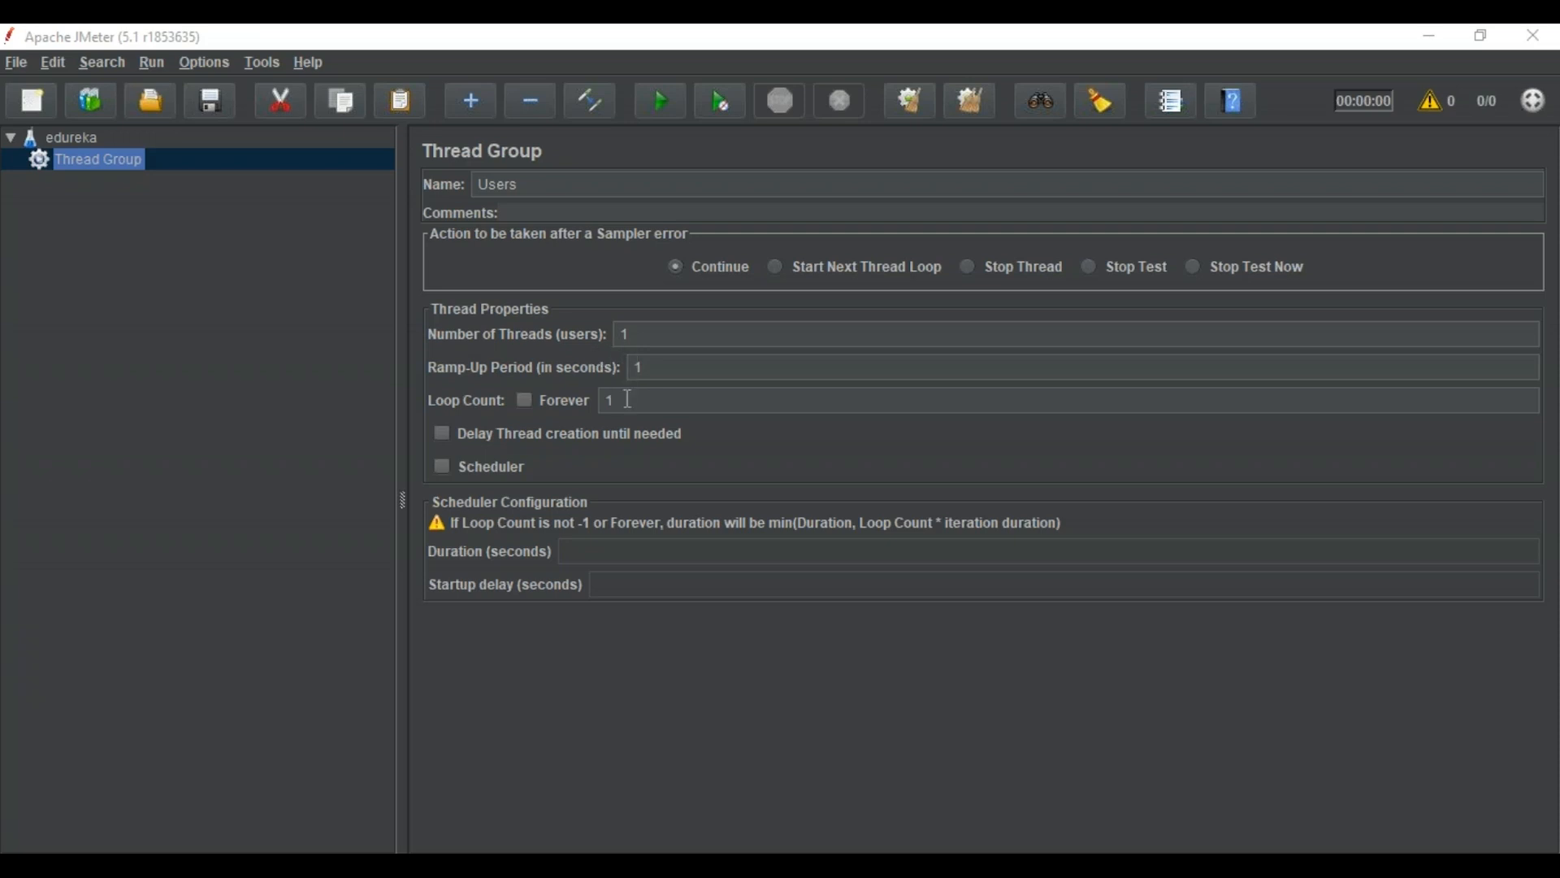
# - Add an HTTP Request sampler to the Users thread group
pyautogui.rightClick(114, 160)
pyautogui.moveTo(261, 169)
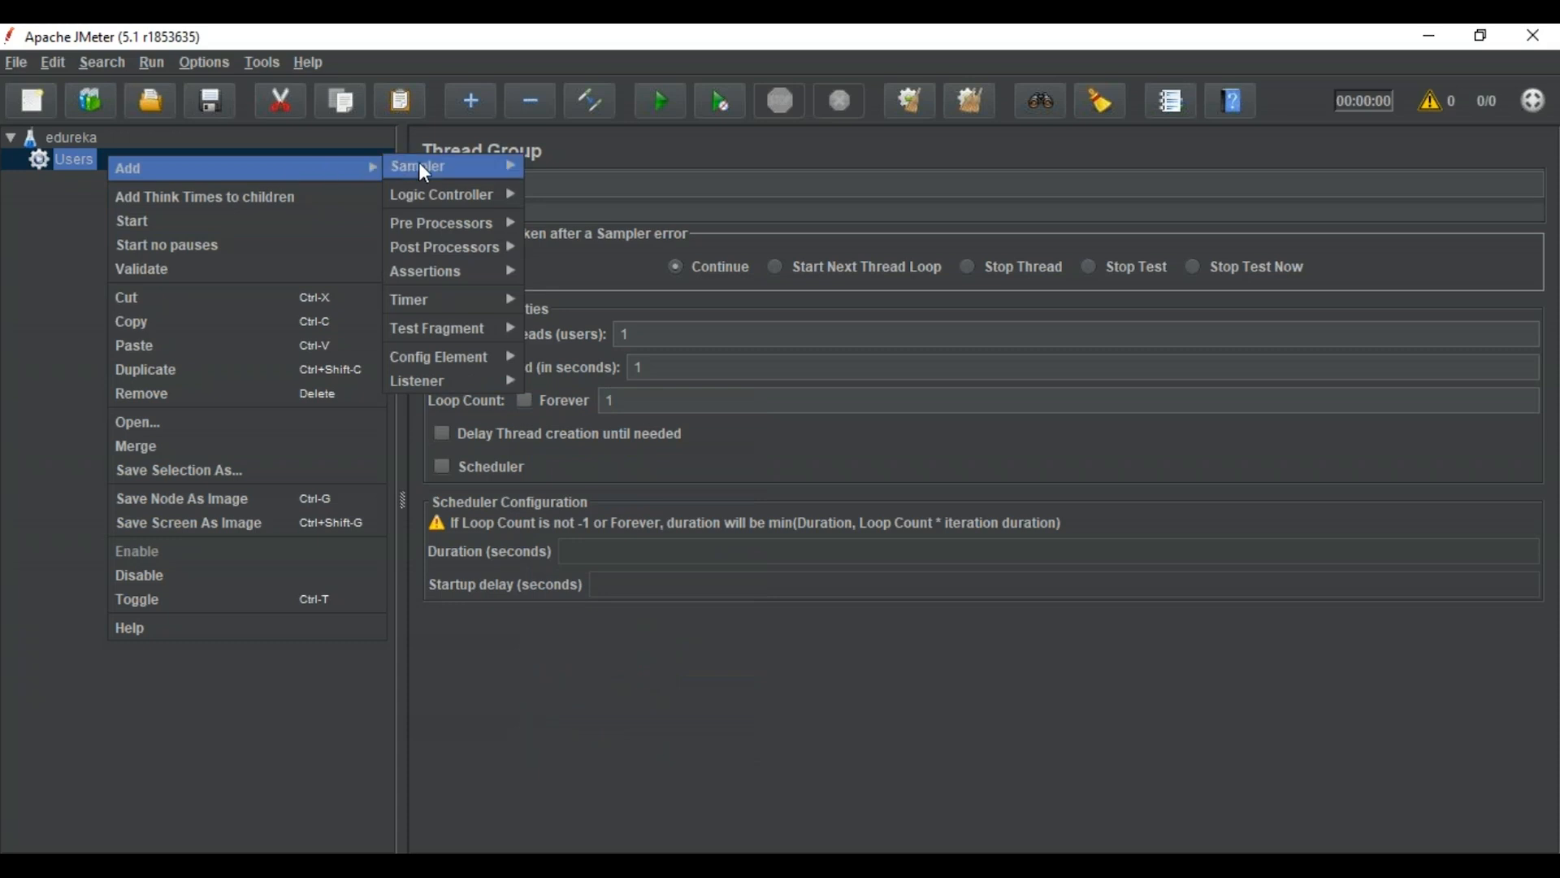
pyautogui.moveTo(423, 164)
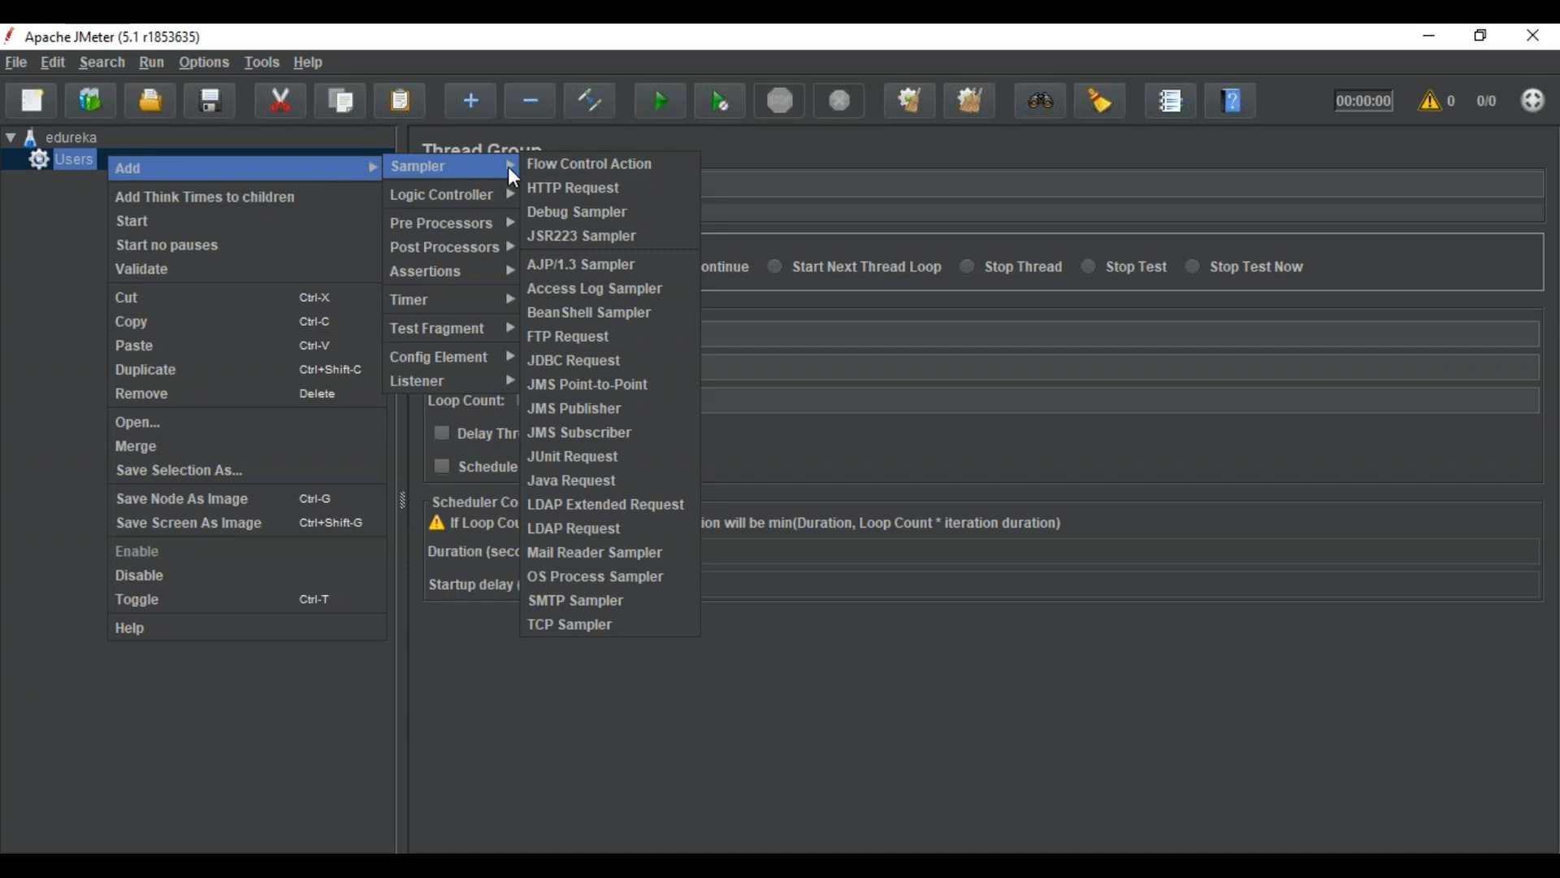
pyautogui.click(572, 187)
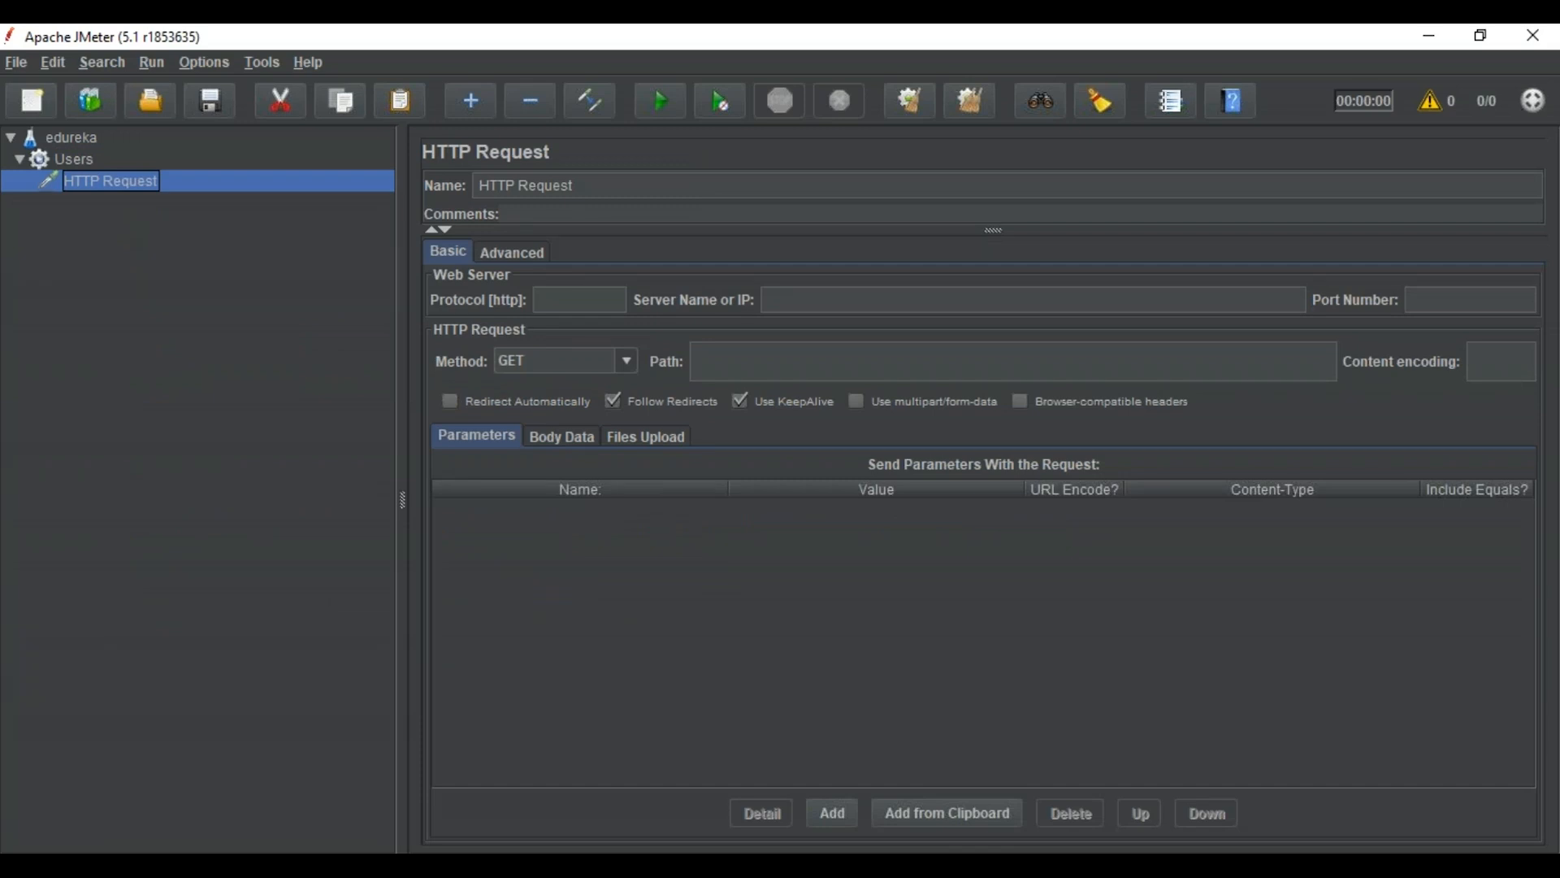
# - Rename the HTTP Request sampler as Homepage
pyautogui.click(576, 187)
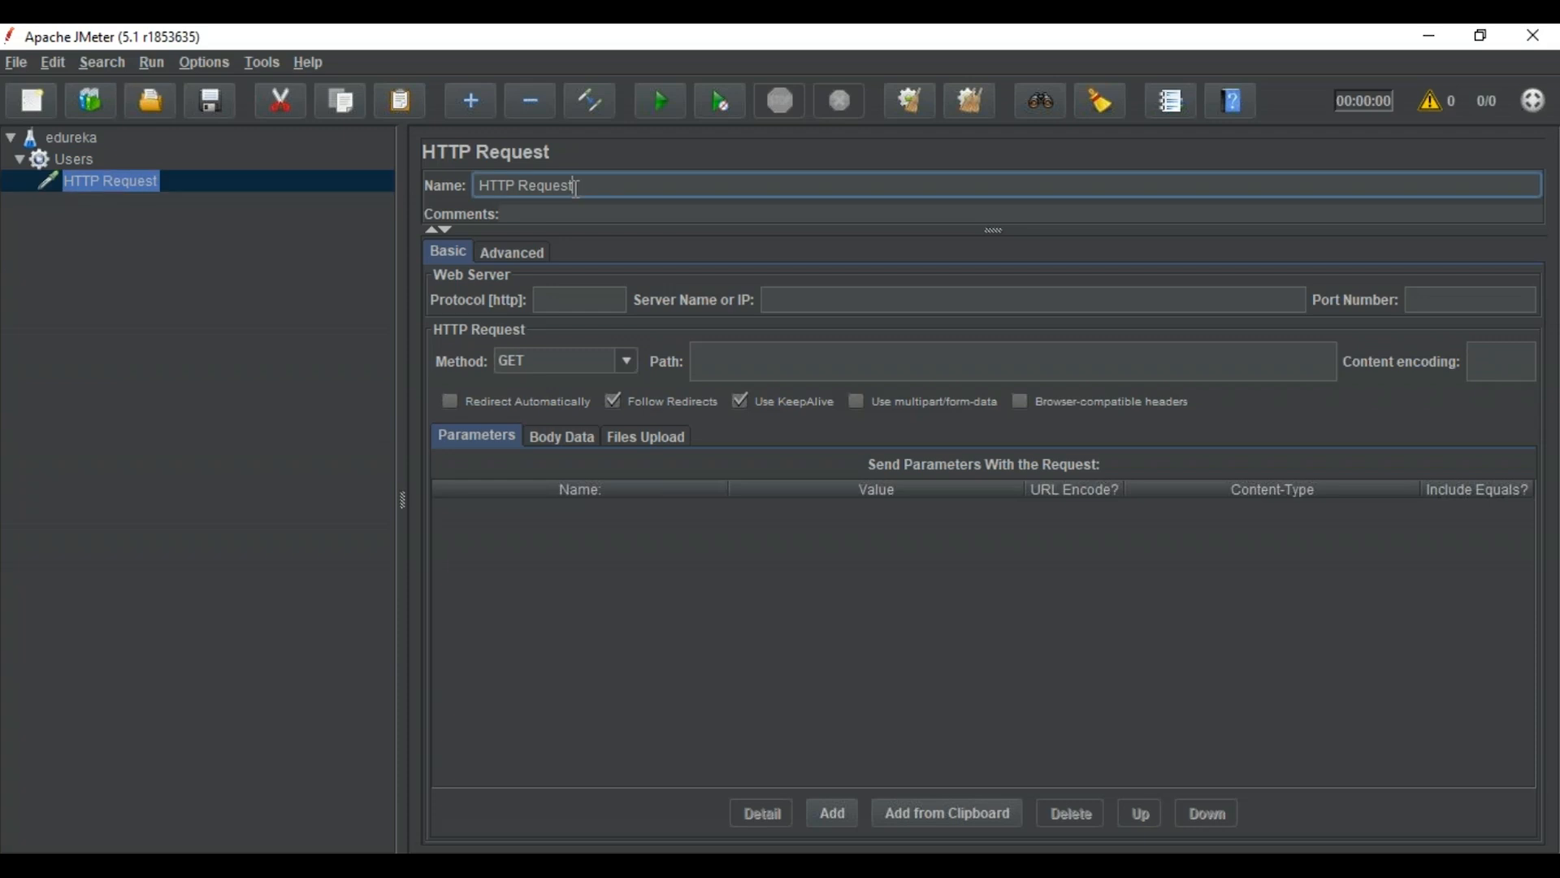
pyautogui.press('BackSpace')
pyautogui.press('BackSpace')
pyautogui.press('BackSpace')
pyautogui.press('BackSpace')
pyautogui.press('BackSpace')
pyautogui.press('BackSpace')
pyautogui.press('BackSpace')
pyautogui.press('BackSpace')
pyautogui.press('BackSpace')
pyautogui.press('BackSpace')
pyautogui.press('BackSpace')
pyautogui.write('omepage')
pyautogui.click(777, 300)
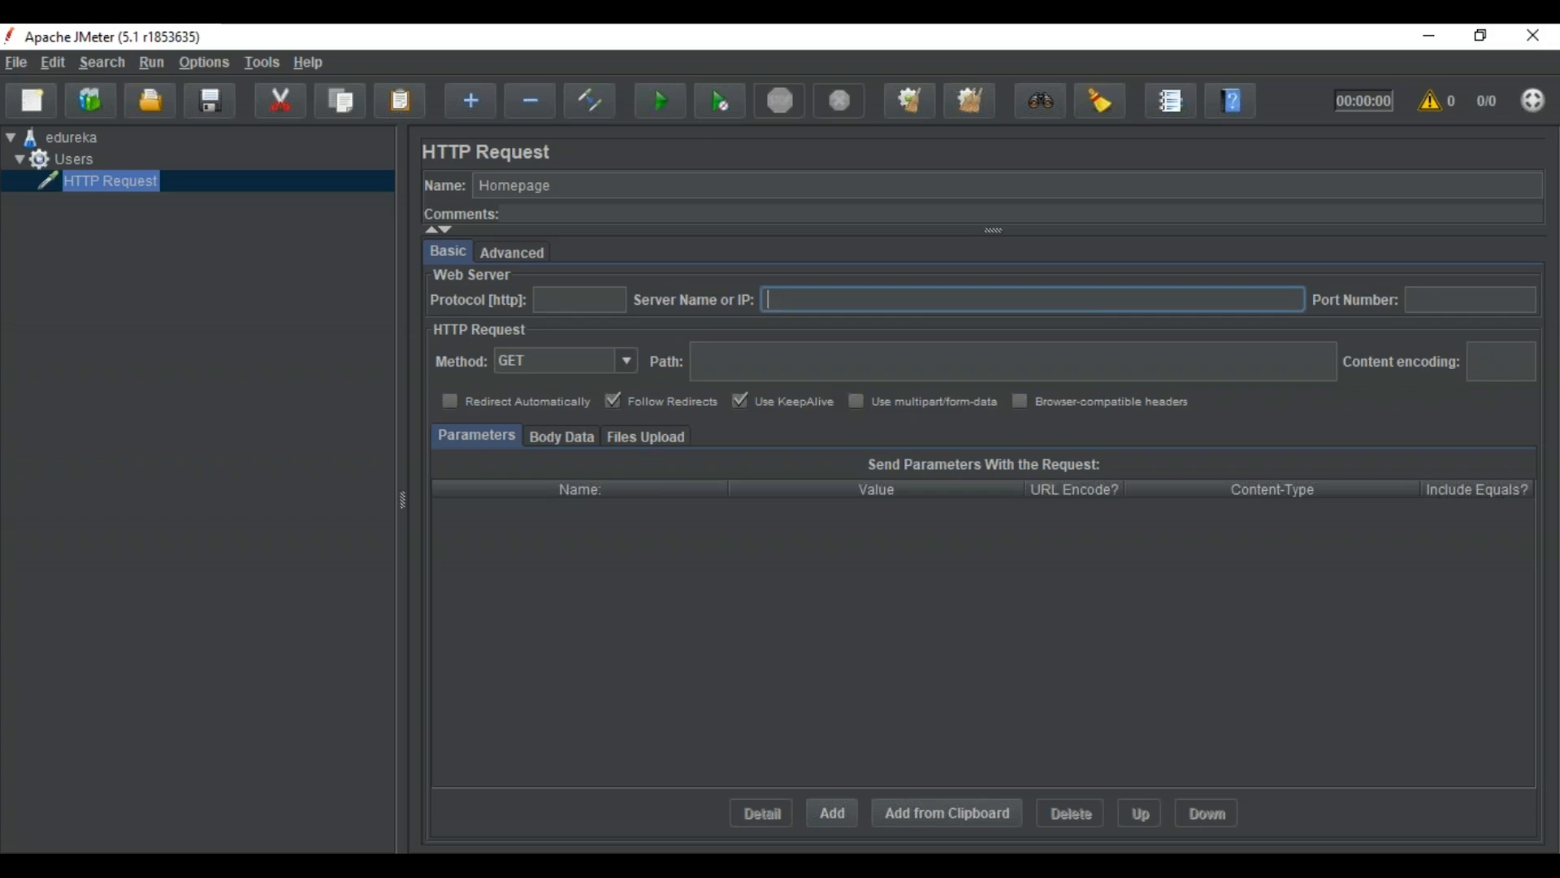
pyautogui.moveTo(707, 836)
pyautogui.click(863, 775)
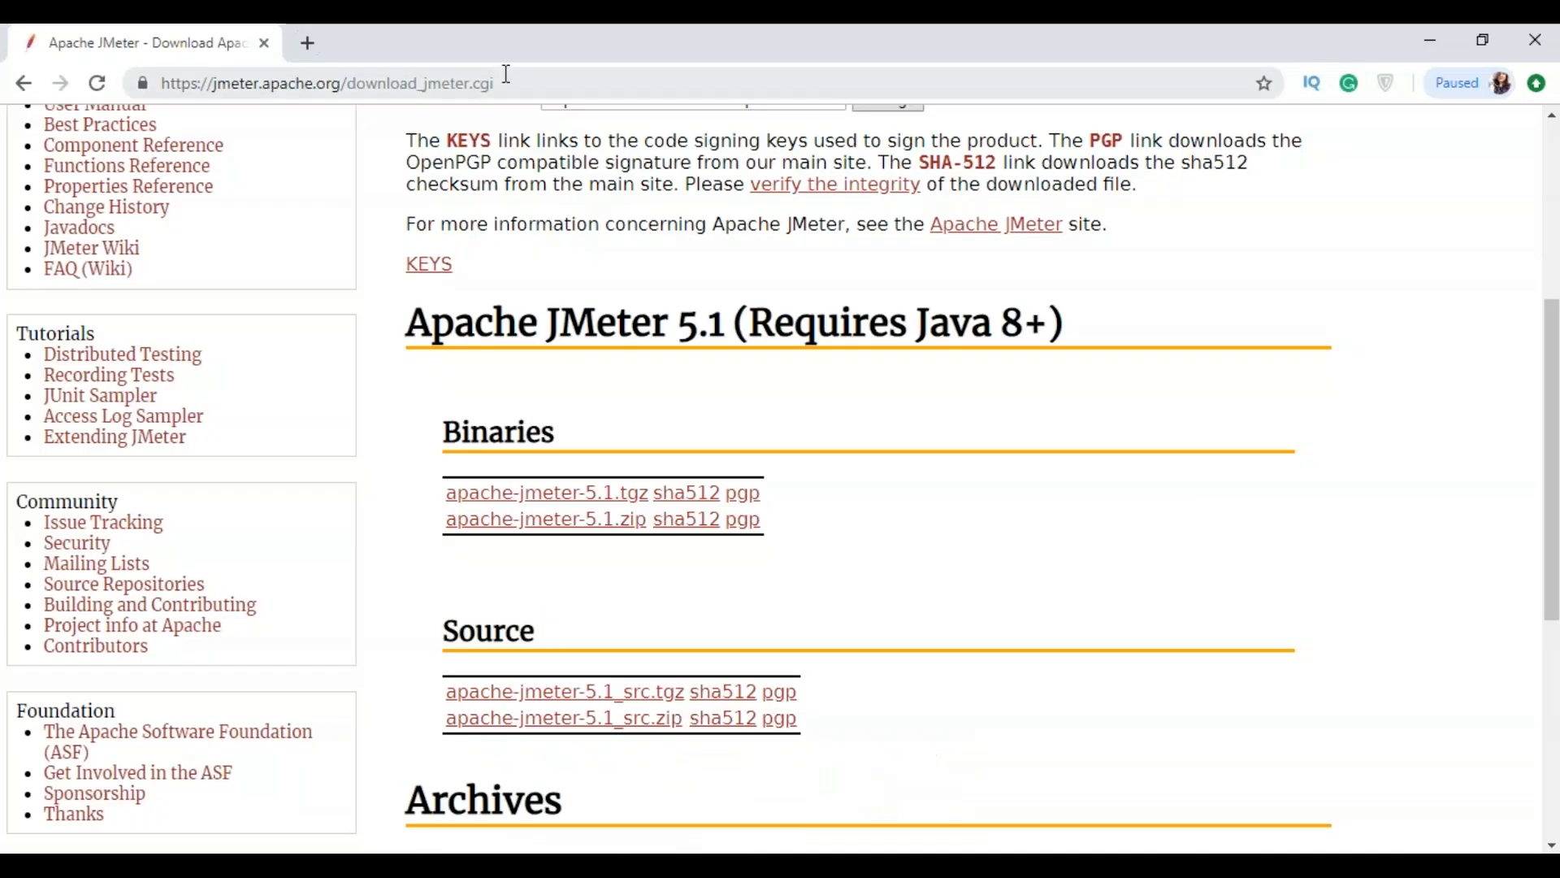
pyautogui.click(309, 43)
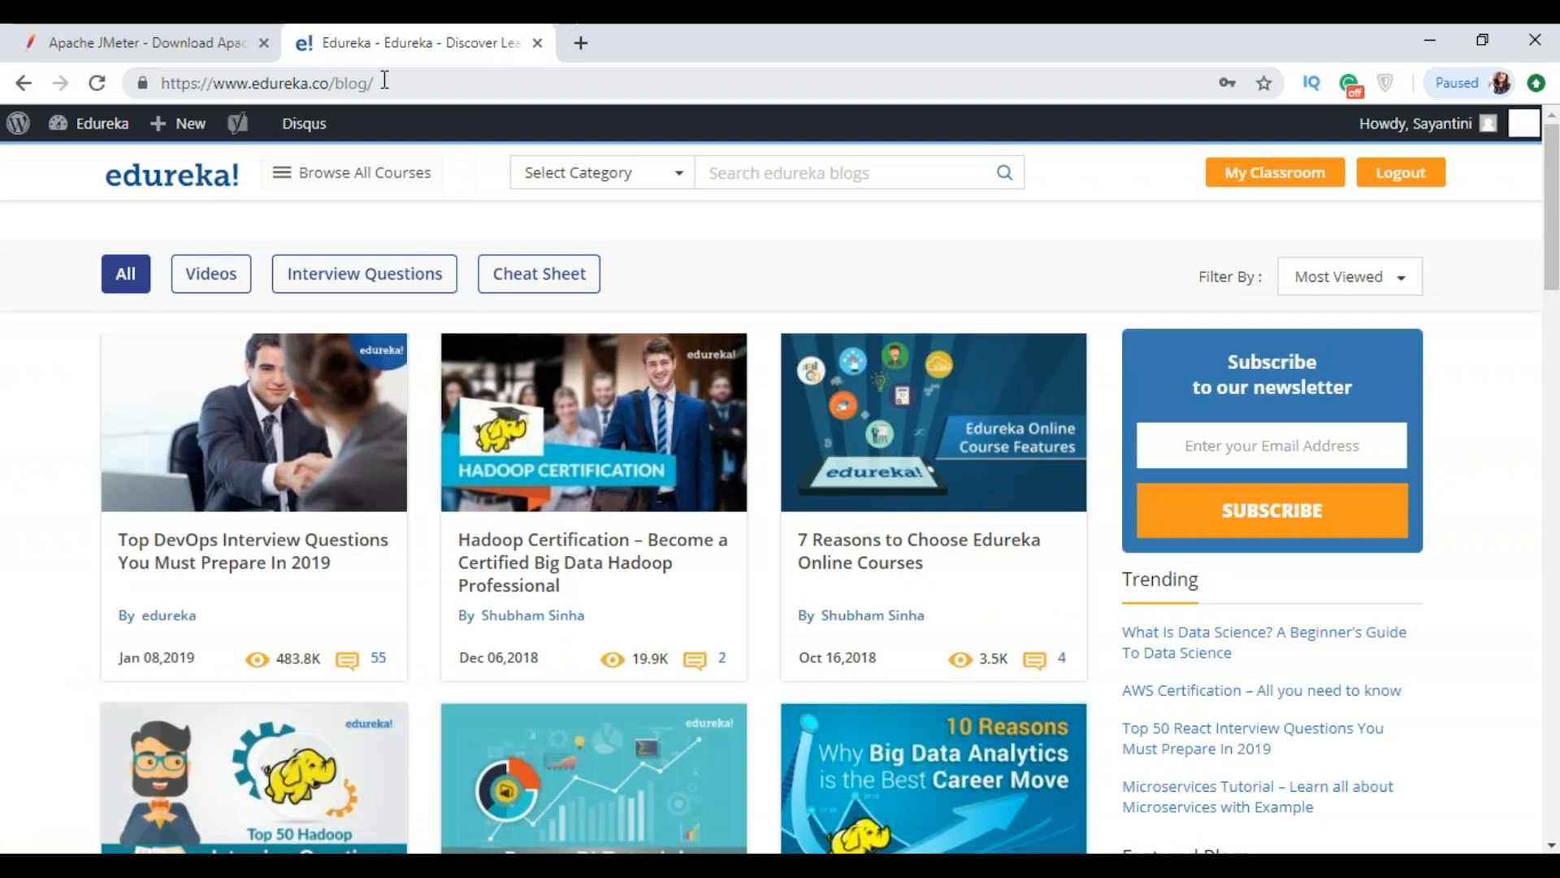
pyautogui.moveTo(385, 81); pyautogui.dragTo(160, 82)
pyautogui.hotkey('ctrl', 'c')
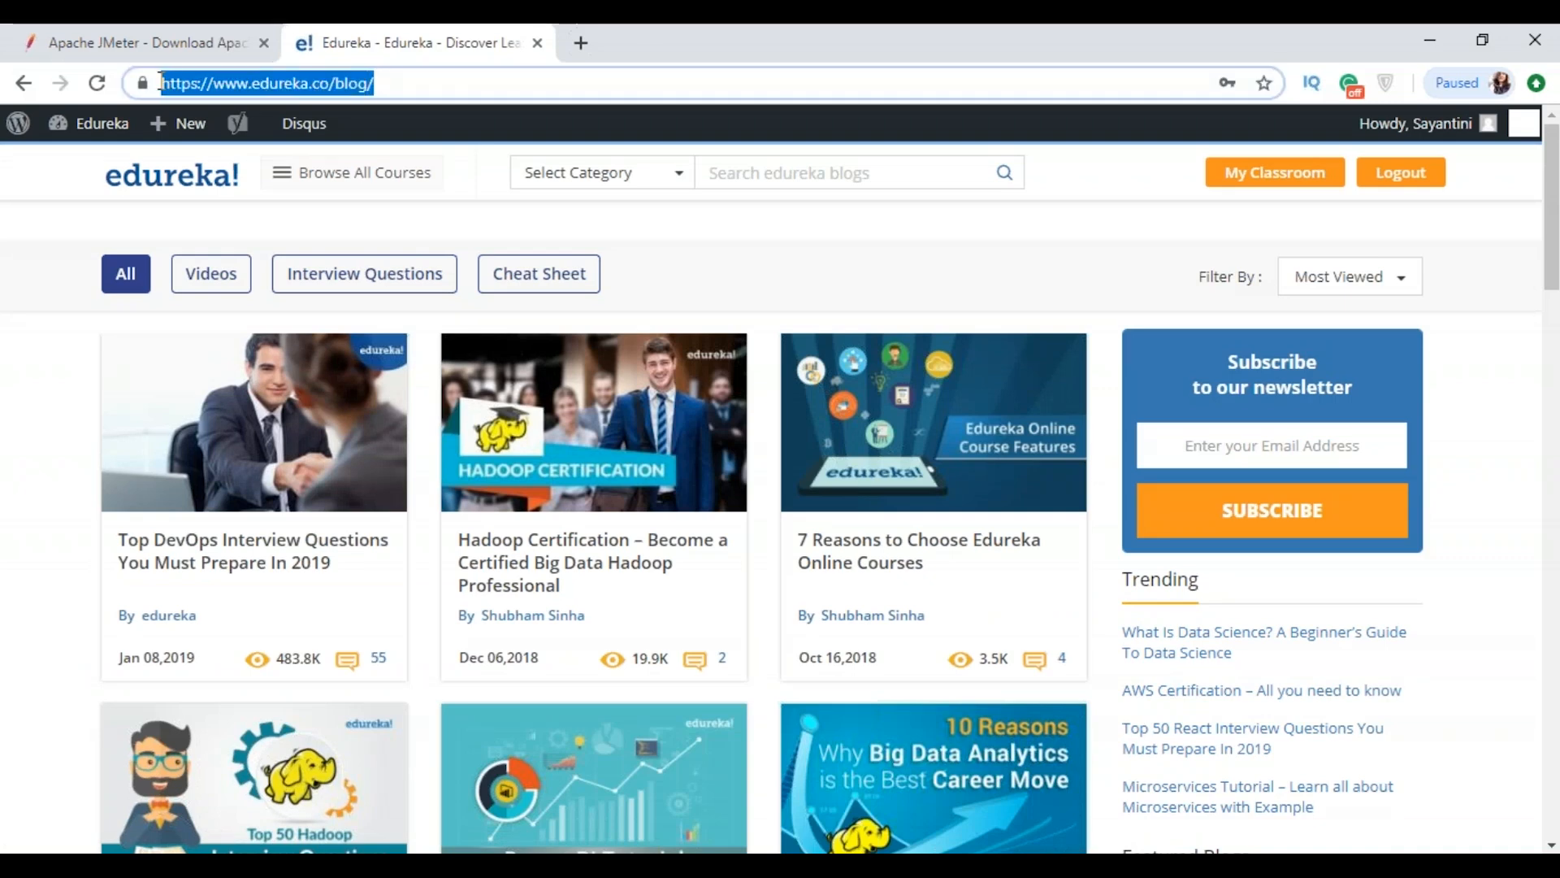
pyautogui.hotkey('alt', 'Tab')
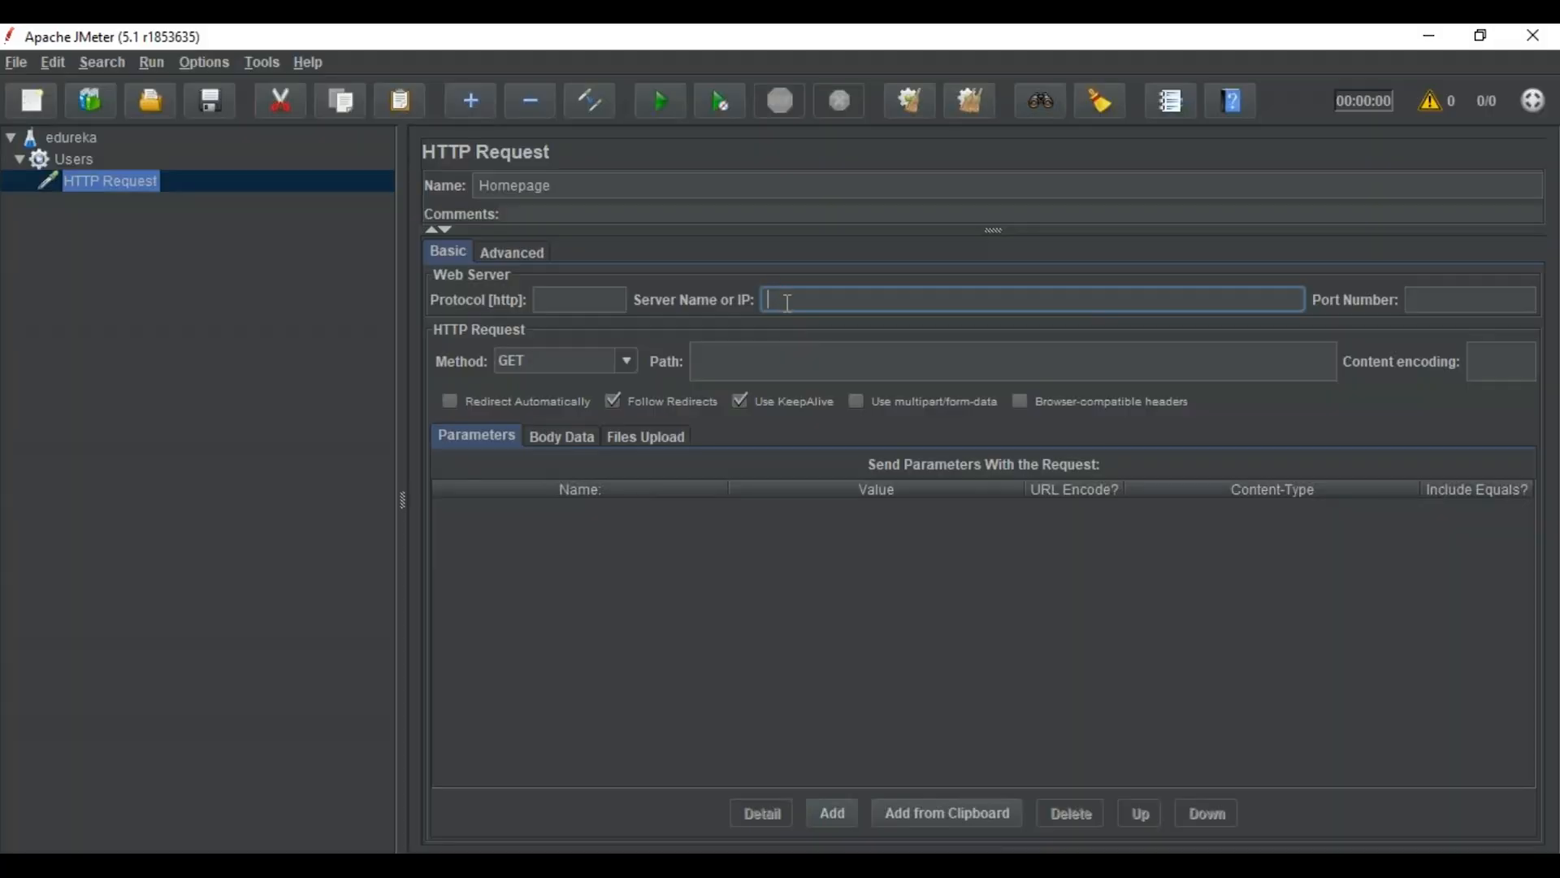
pyautogui.hotkey('ctrl', 'v')
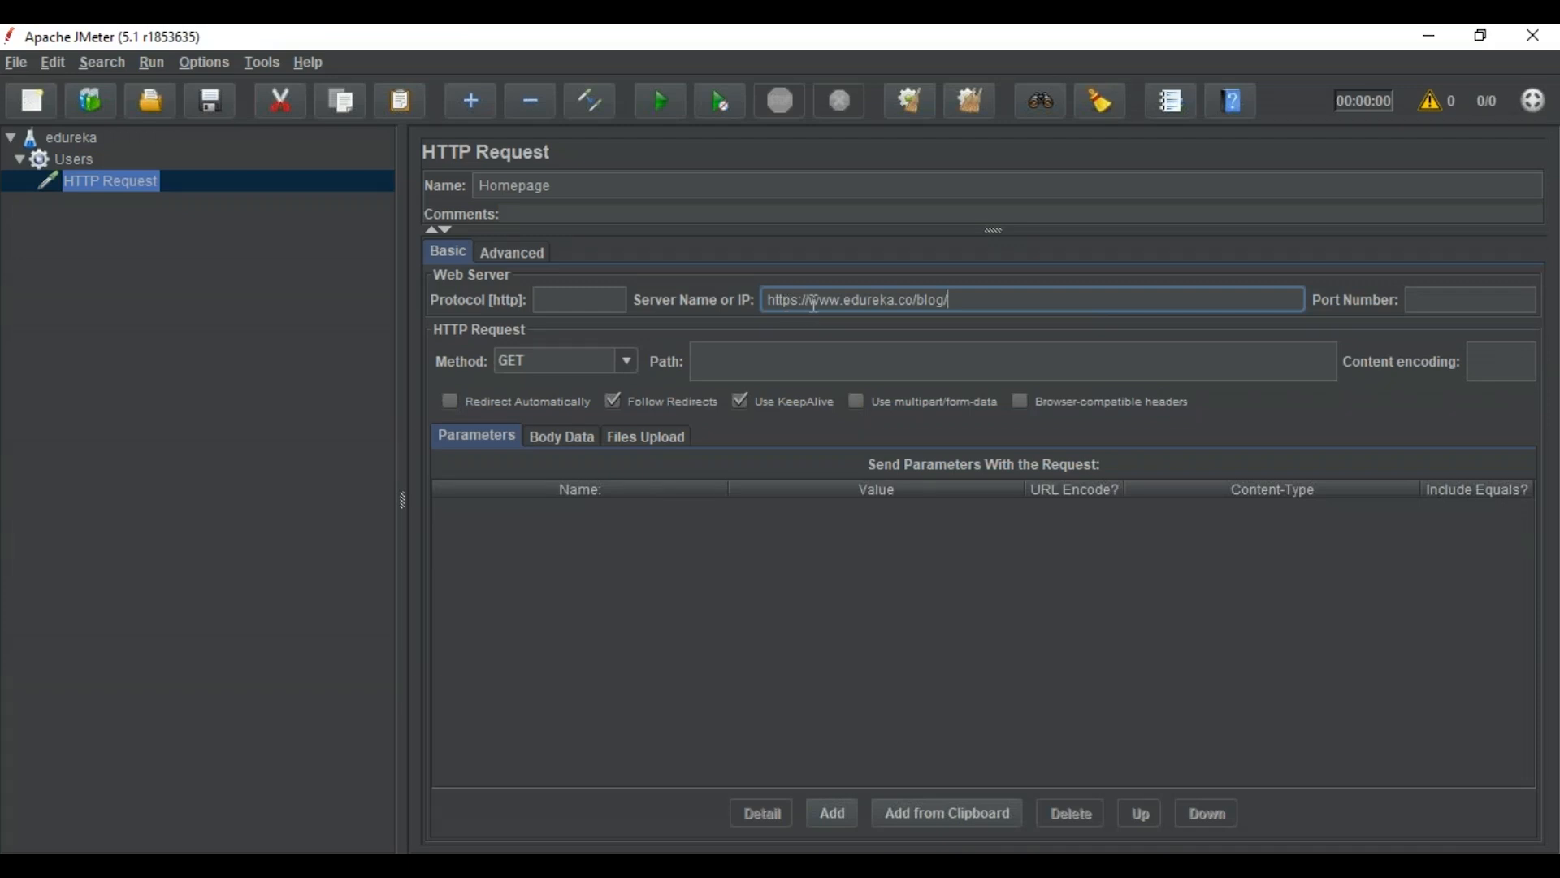
pyautogui.click(811, 302)
pyautogui.press('BackSpace')
pyautogui.press('BackSpace')
pyautogui.press('BackSpace')
pyautogui.press('BackSpace')
pyautogui.press('BackSpace')
pyautogui.press('BackSpace')
pyautogui.press('BackSpace')
pyautogui.press('BackSpace')
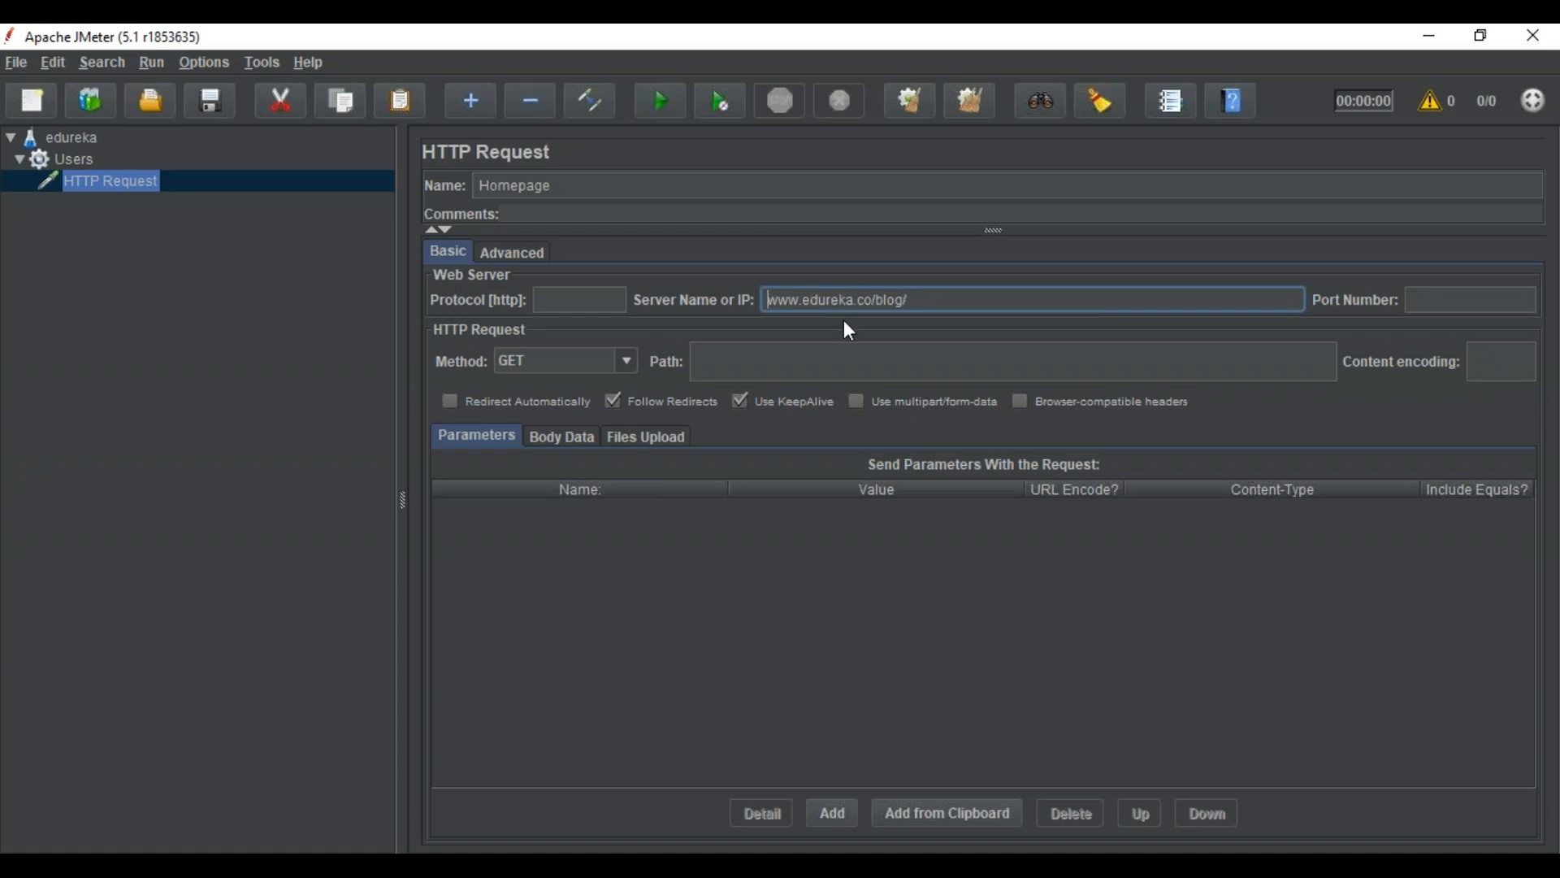
pyautogui.click(907, 303)
pyautogui.press('BackSpace')
pyautogui.press('BackSpace')
pyautogui.click(732, 362)
pyautogui.write('/')
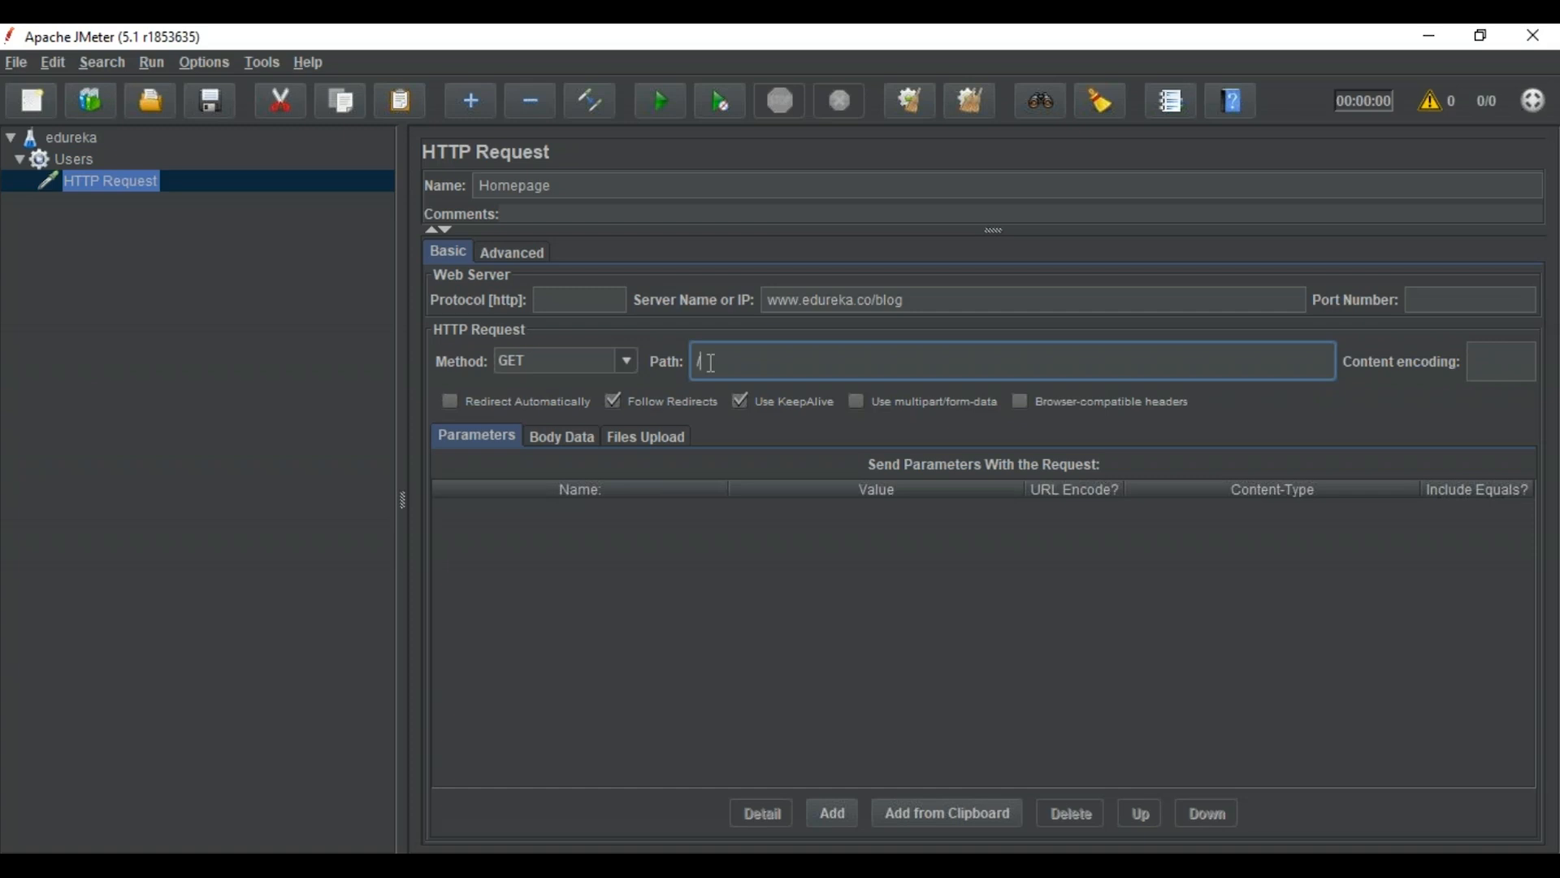
# - Add a View Results in Table listener to the Homepage request
pyautogui.rightClick(110, 178)
pyautogui.moveTo(144, 189)
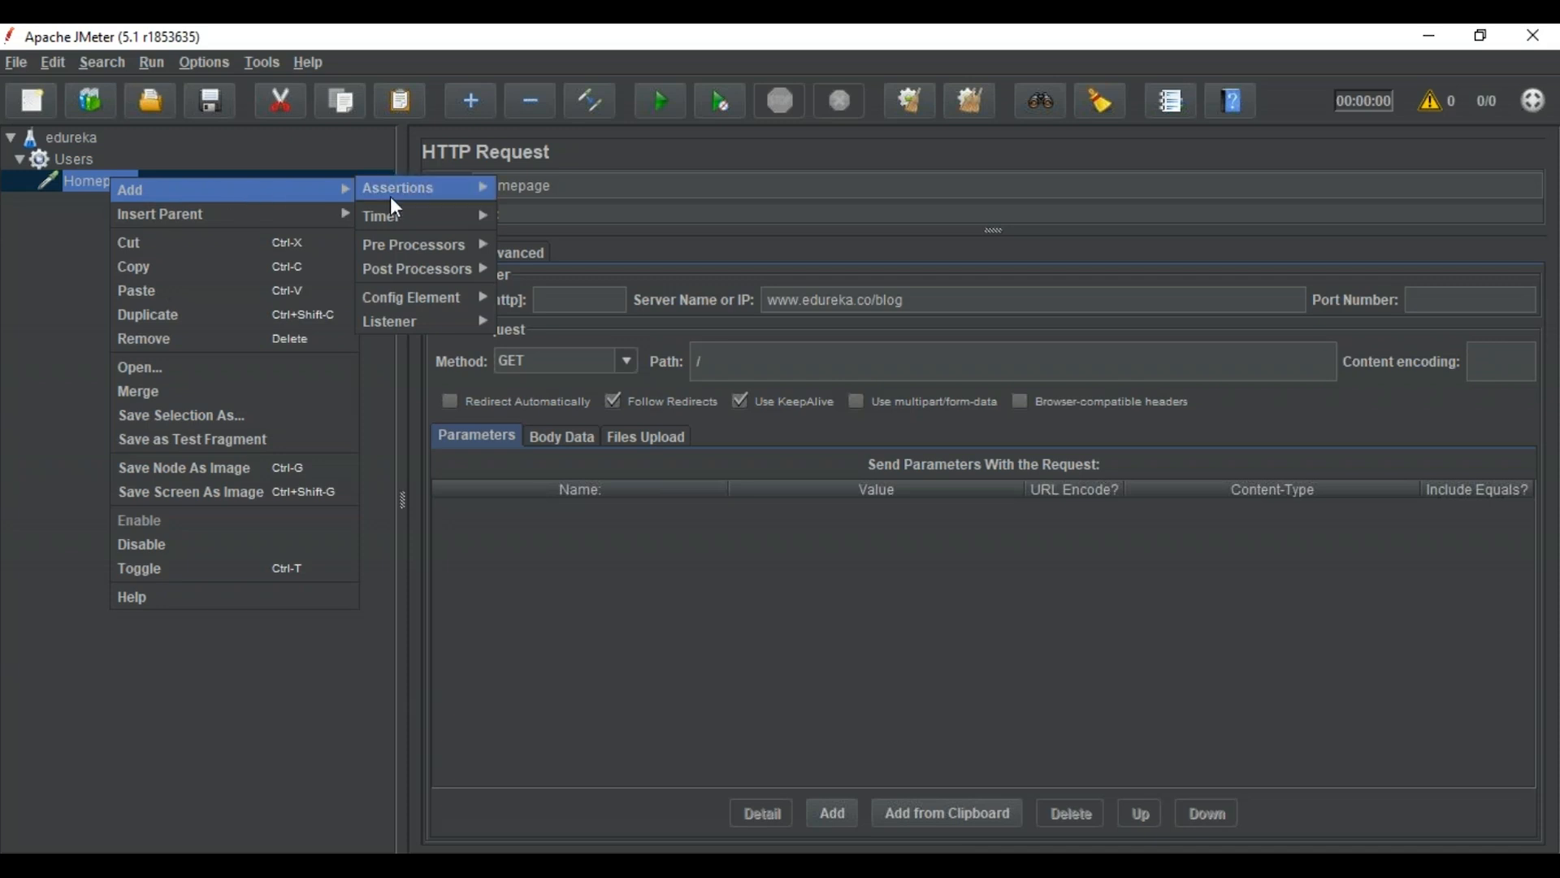
pyautogui.moveTo(405, 322)
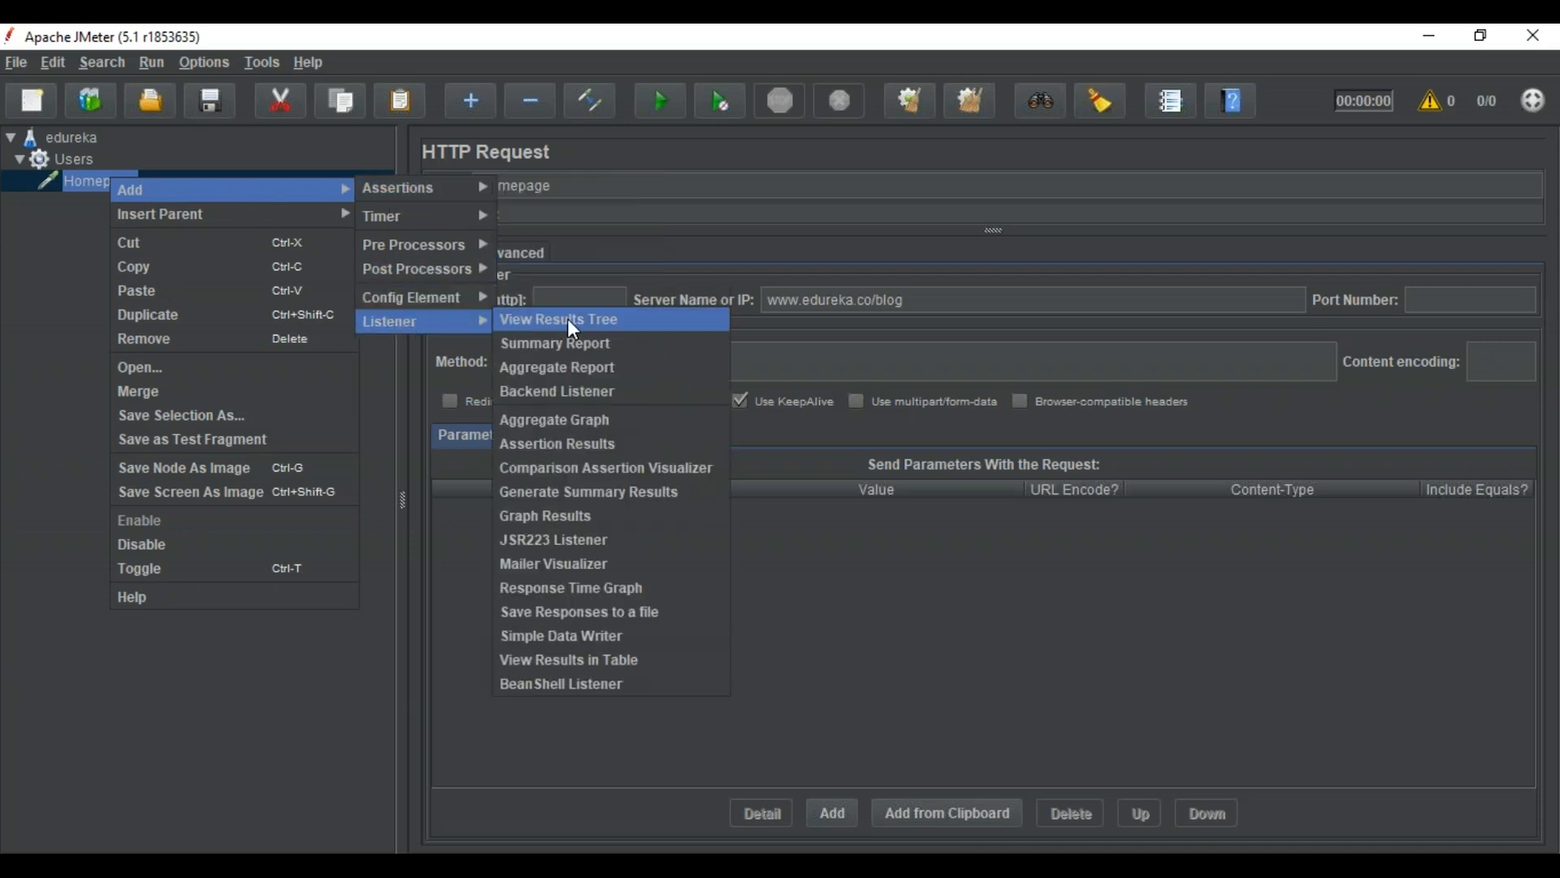
pyautogui.click(587, 670)
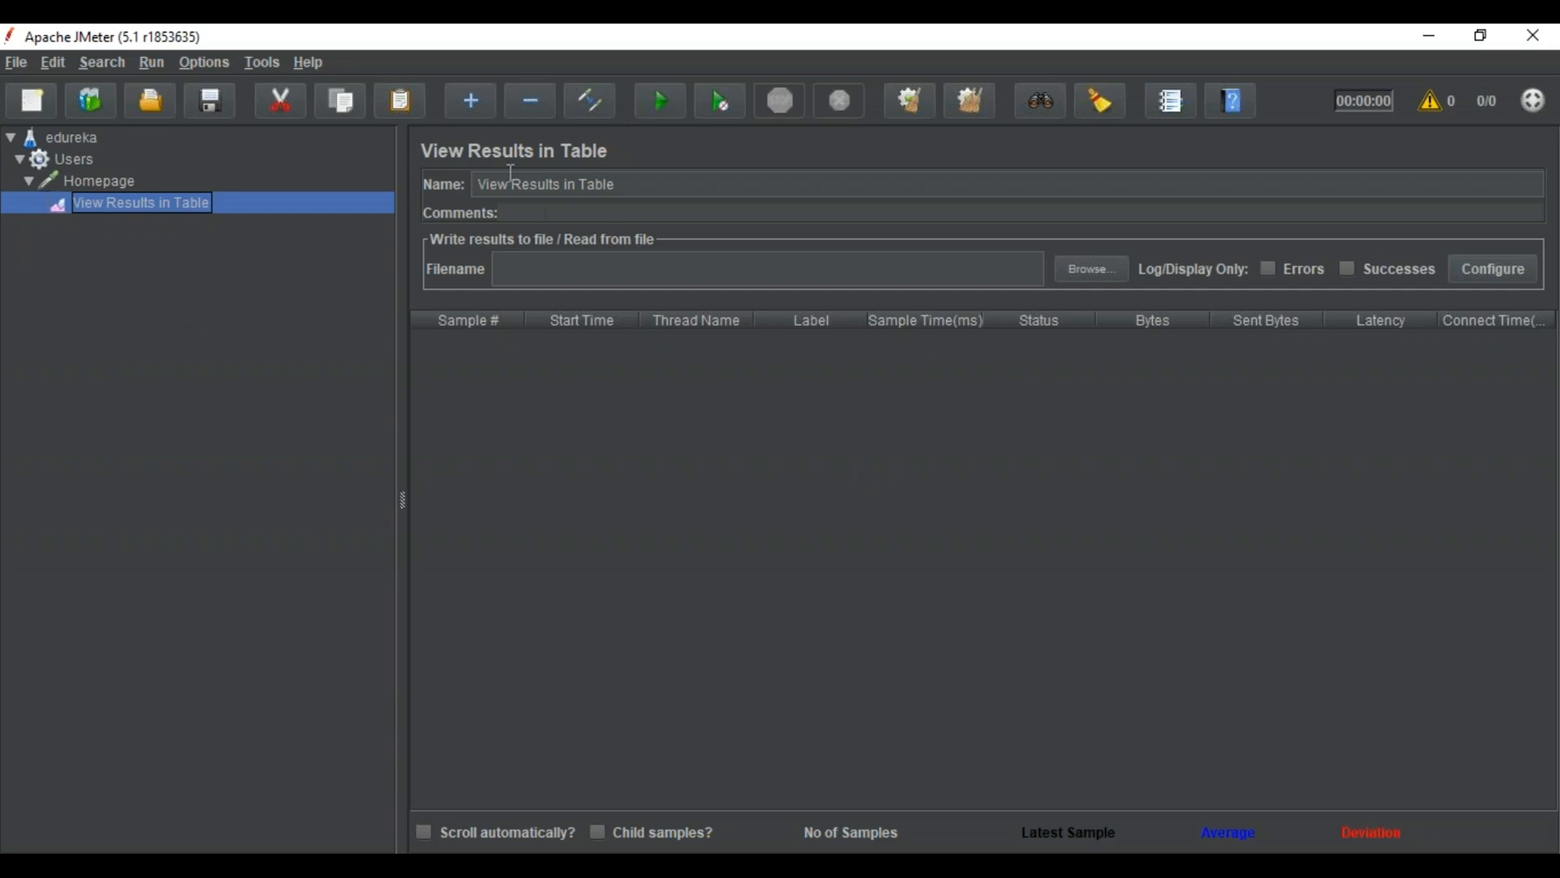
# - Save the test plan as edurekatestplan.jmx in the Jmeter folder on the Desktop
pyautogui.click(211, 104)
pyautogui.click(626, 299)
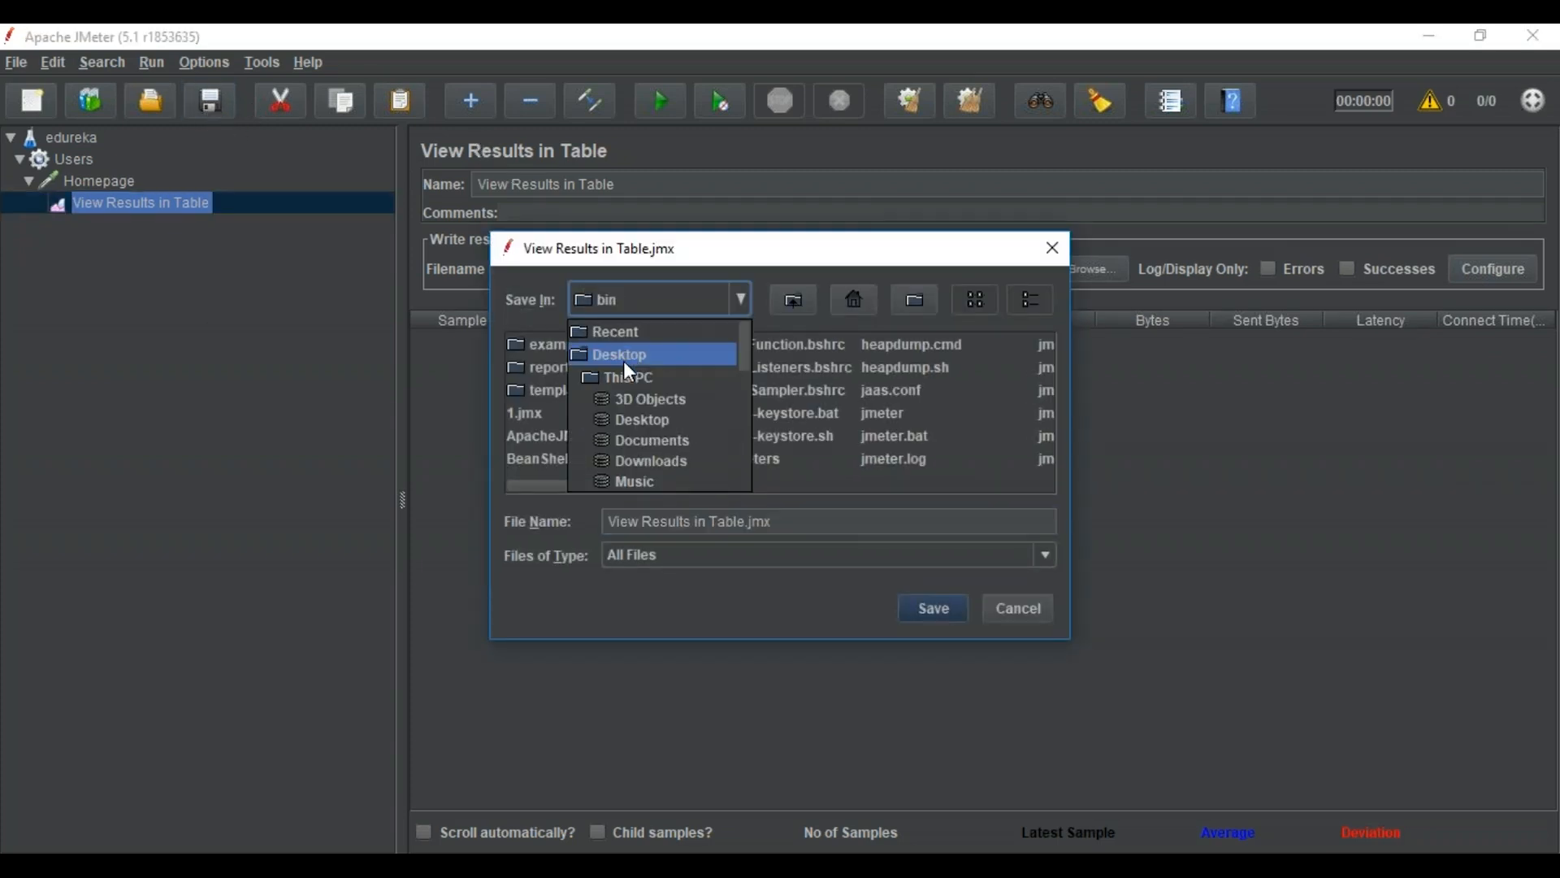
pyautogui.click(660, 355)
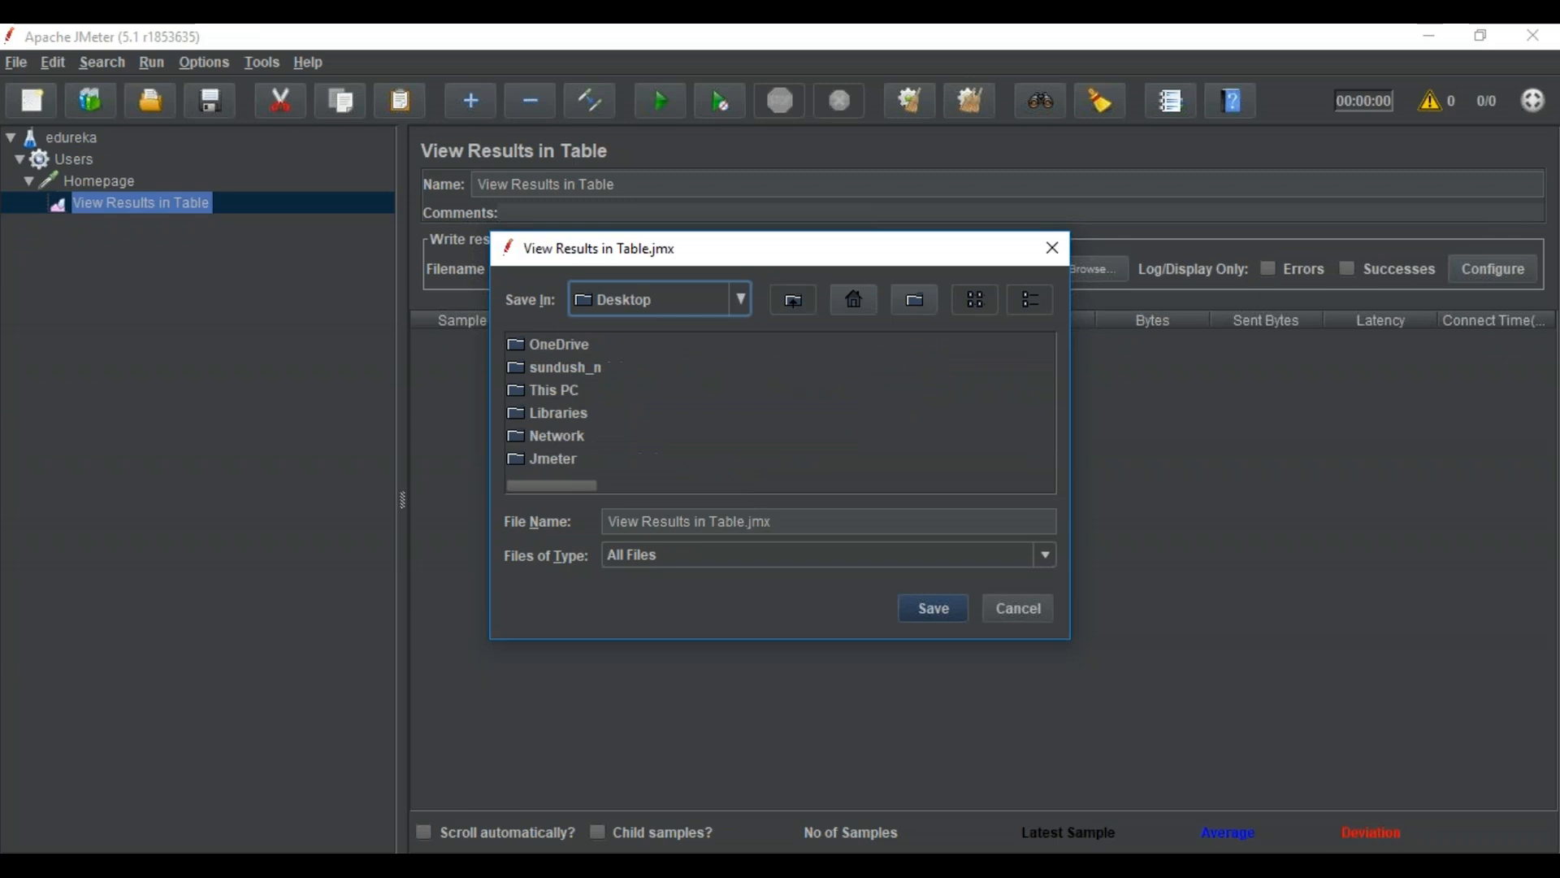
pyautogui.doubleClick(550, 462)
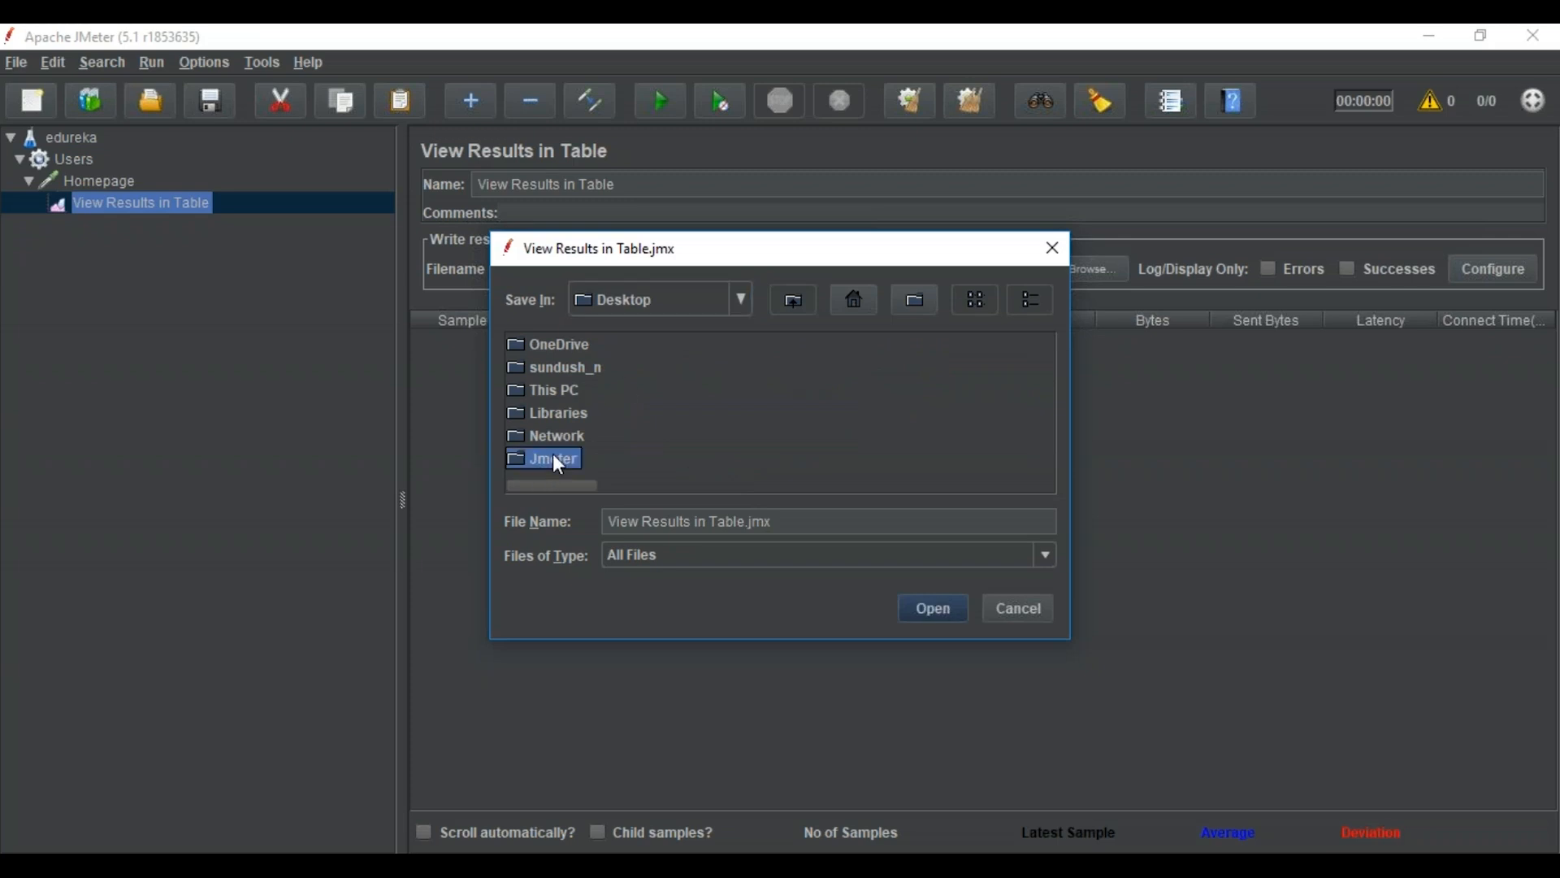
pyautogui.moveTo(754, 521); pyautogui.dragTo(609, 521)
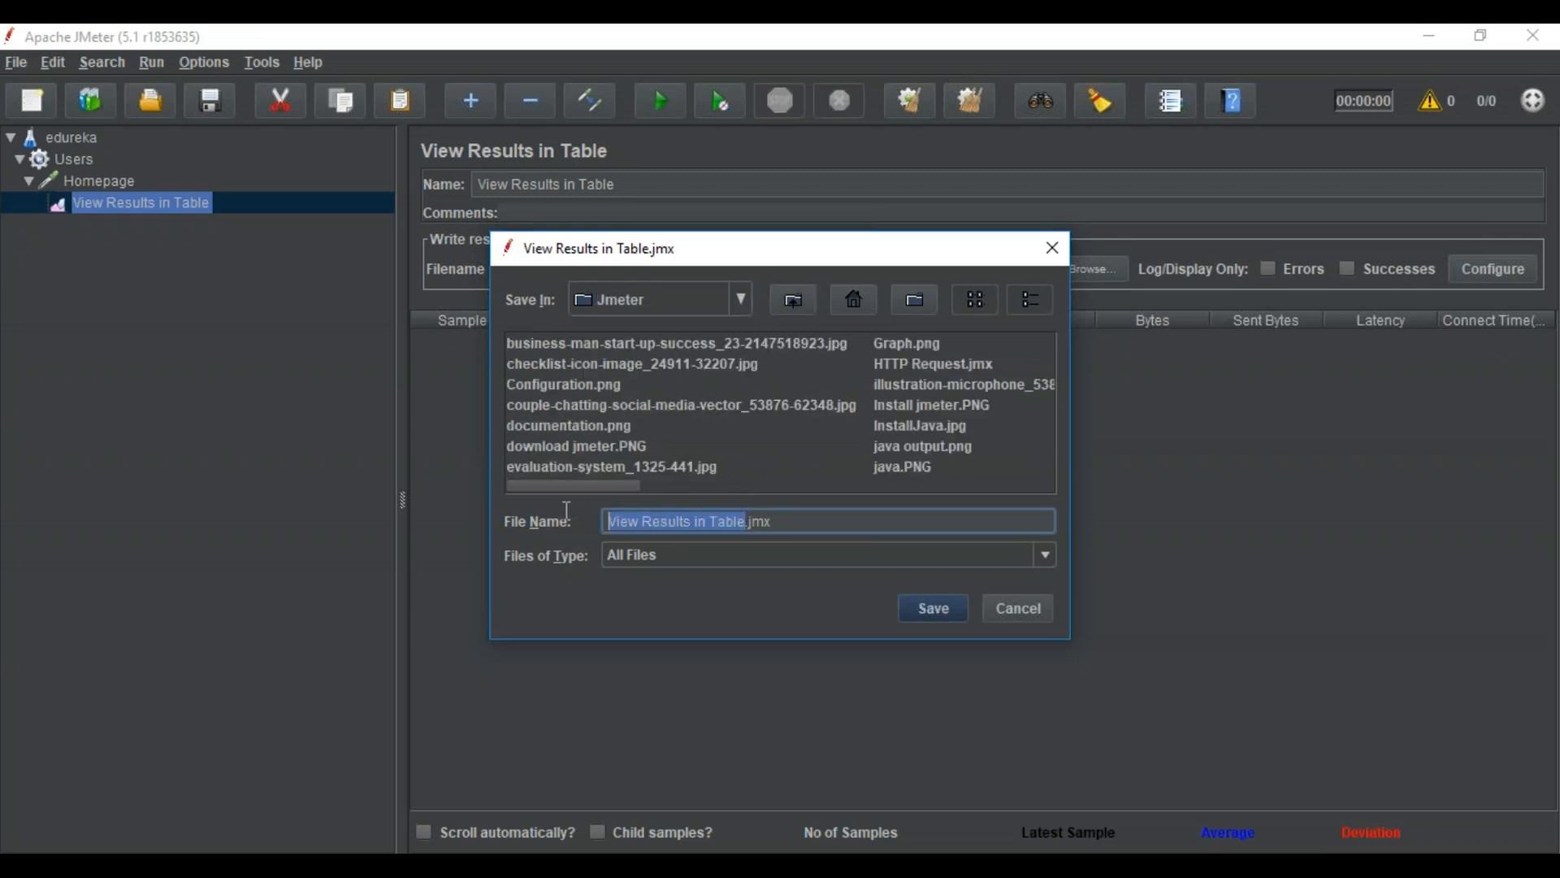
pyautogui.write('tdurekates')
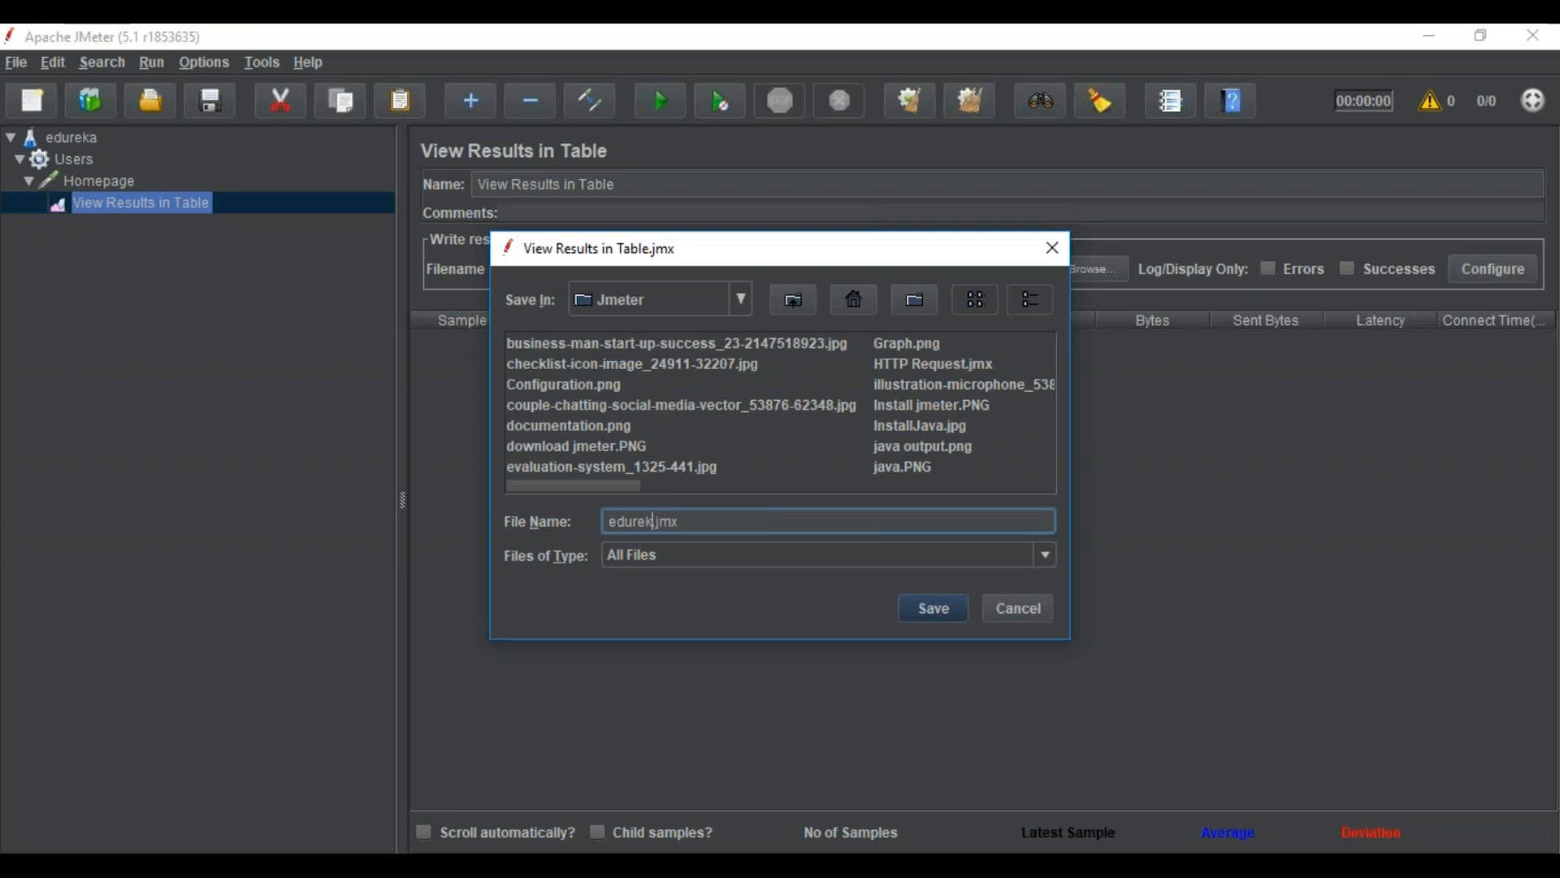
pyautogui.write('tplan')
pyautogui.click(933, 621)
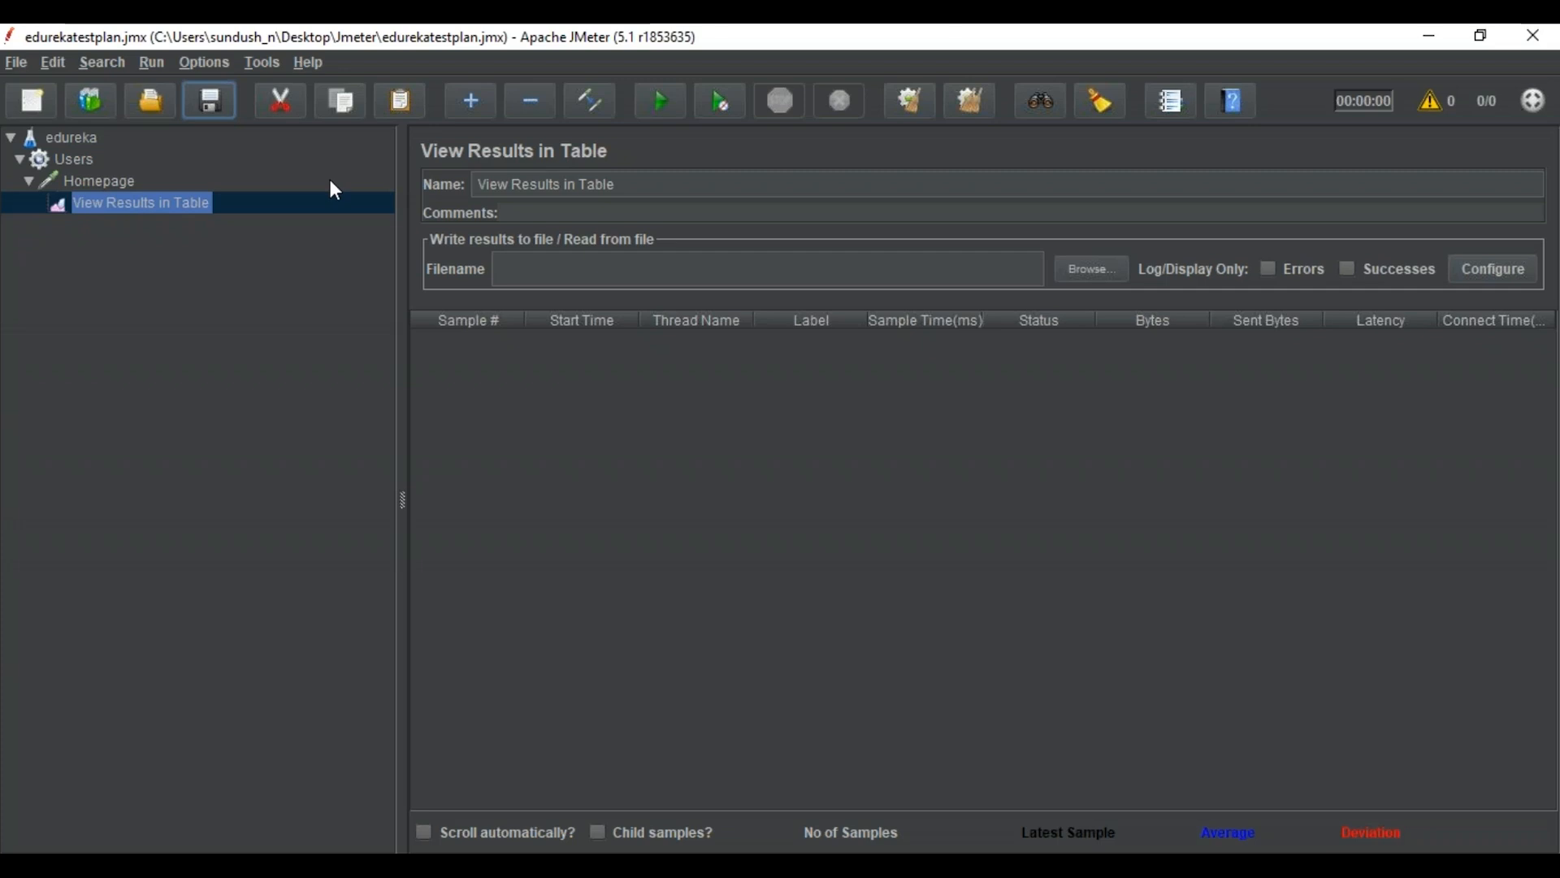
# - Run the test plan and review the Users thread settings and the results table
pyautogui.click(658, 102)
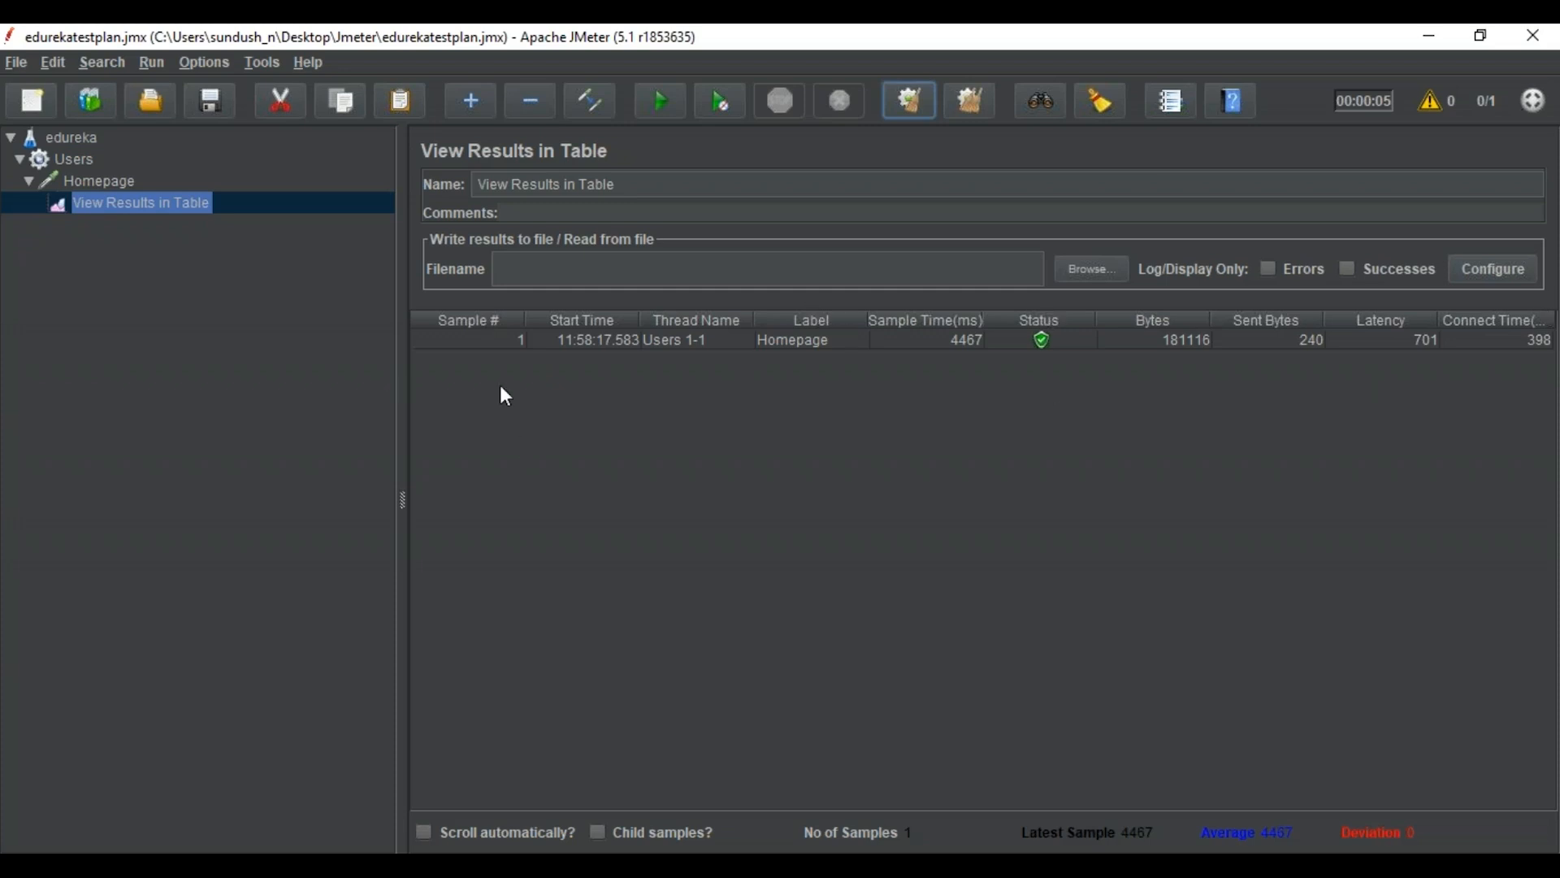
pyautogui.click(106, 160)
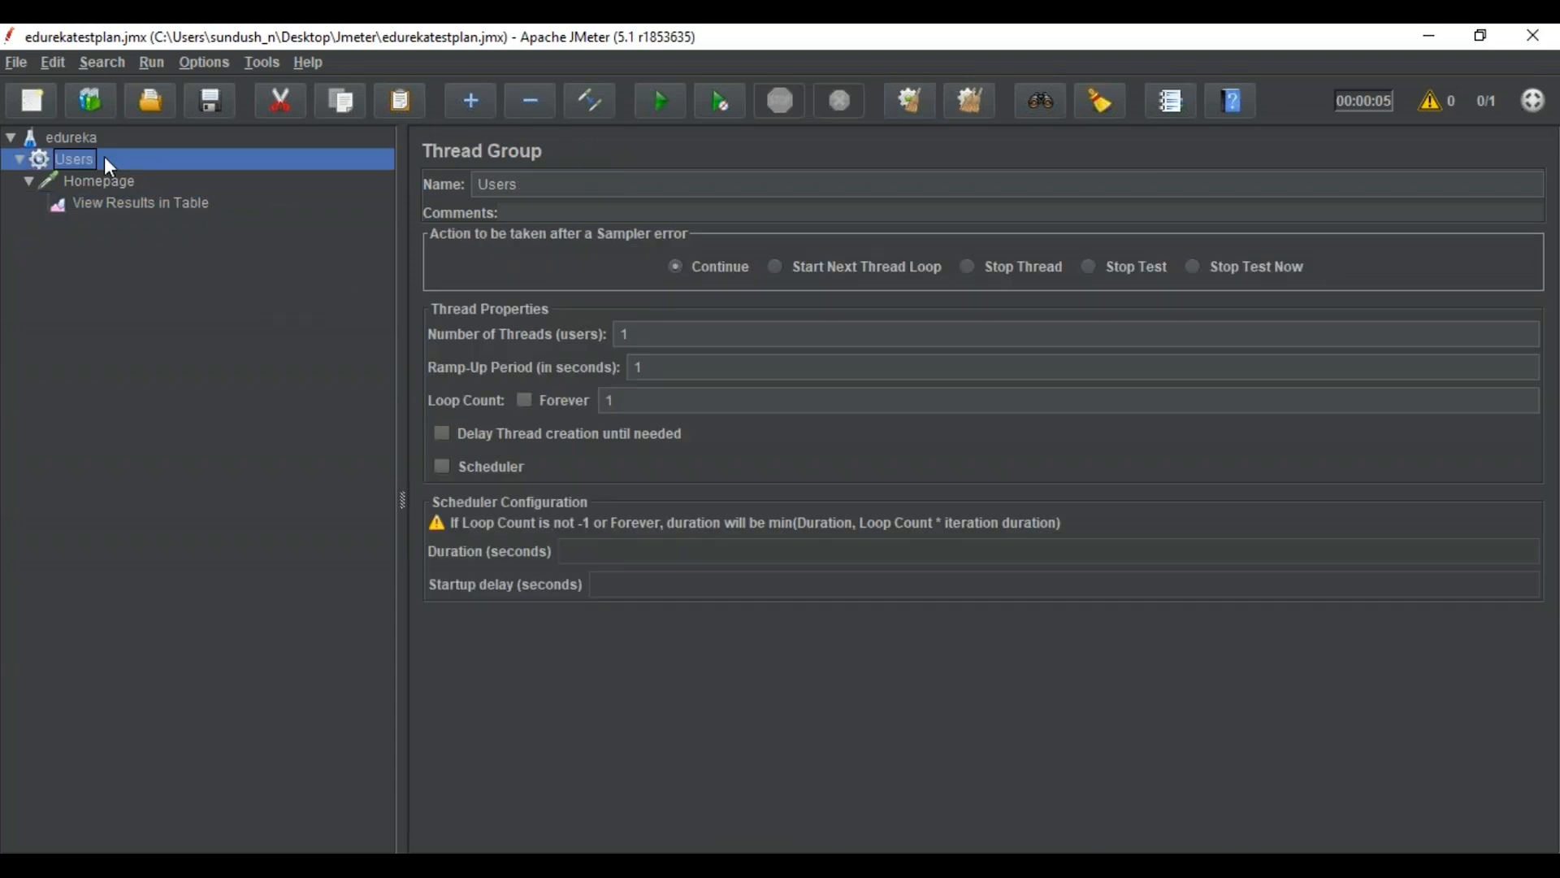
pyautogui.click(154, 210)
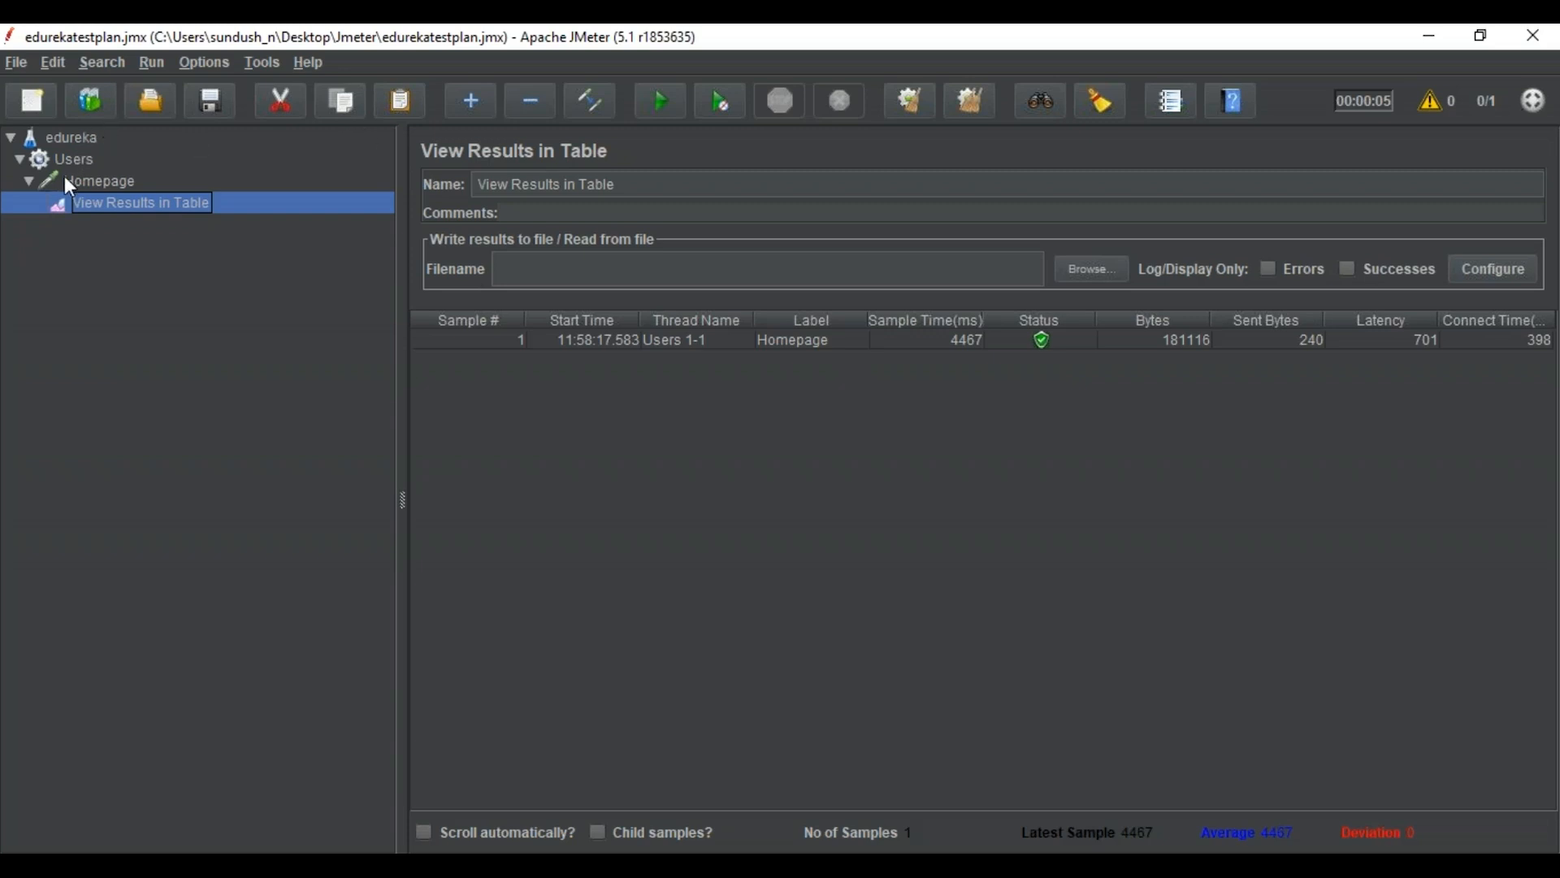
# - Set the Users thread group to 5 threads and a loop count of 3
pyautogui.click(95, 169)
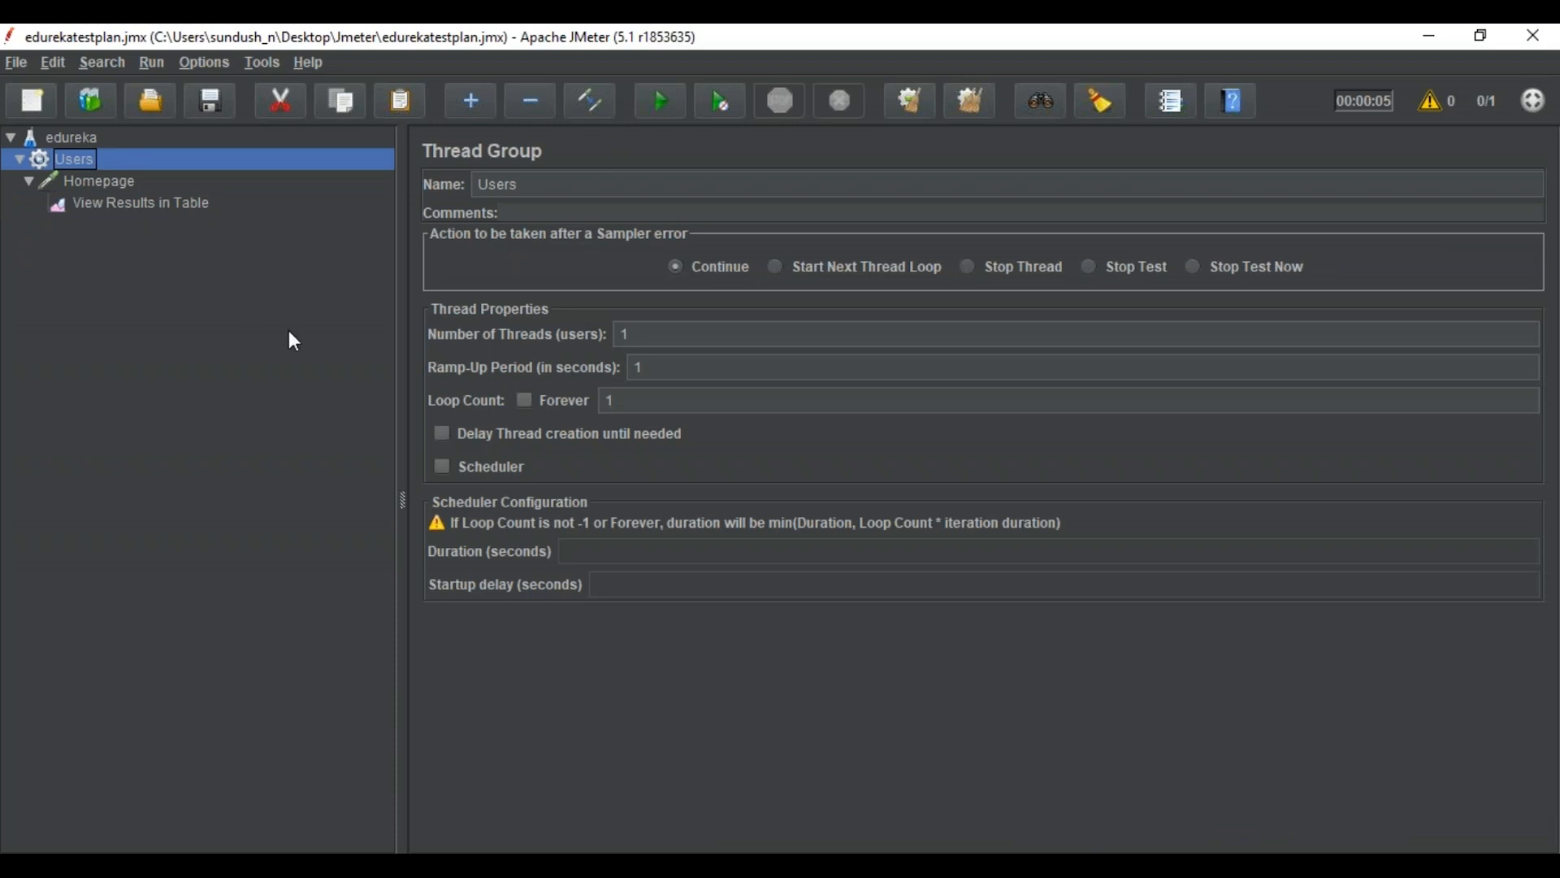
pyautogui.click(647, 333)
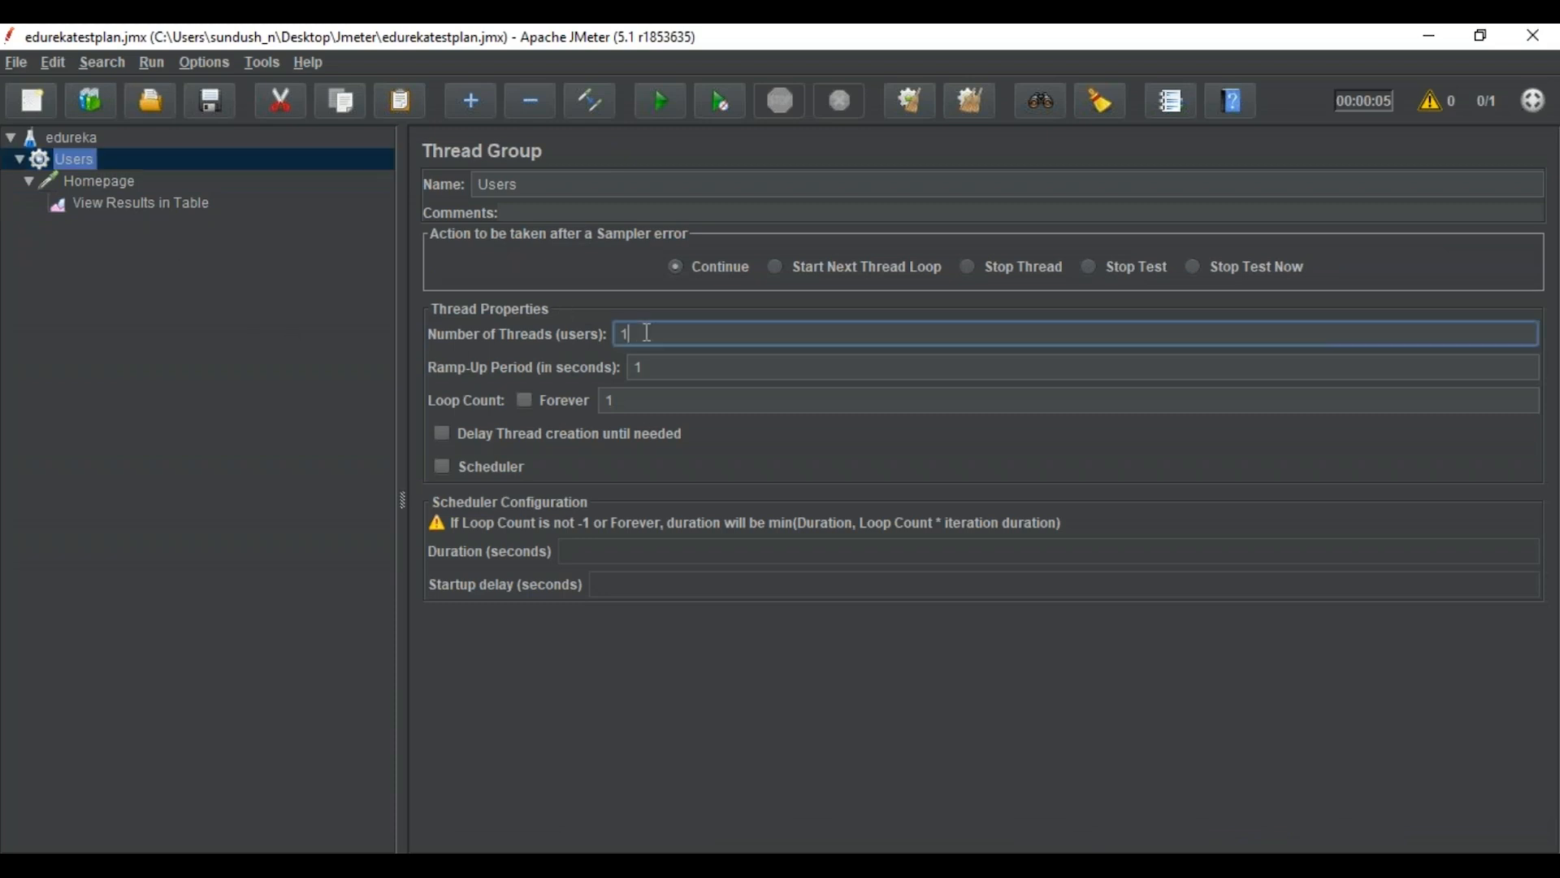
pyautogui.press('BackSpace')
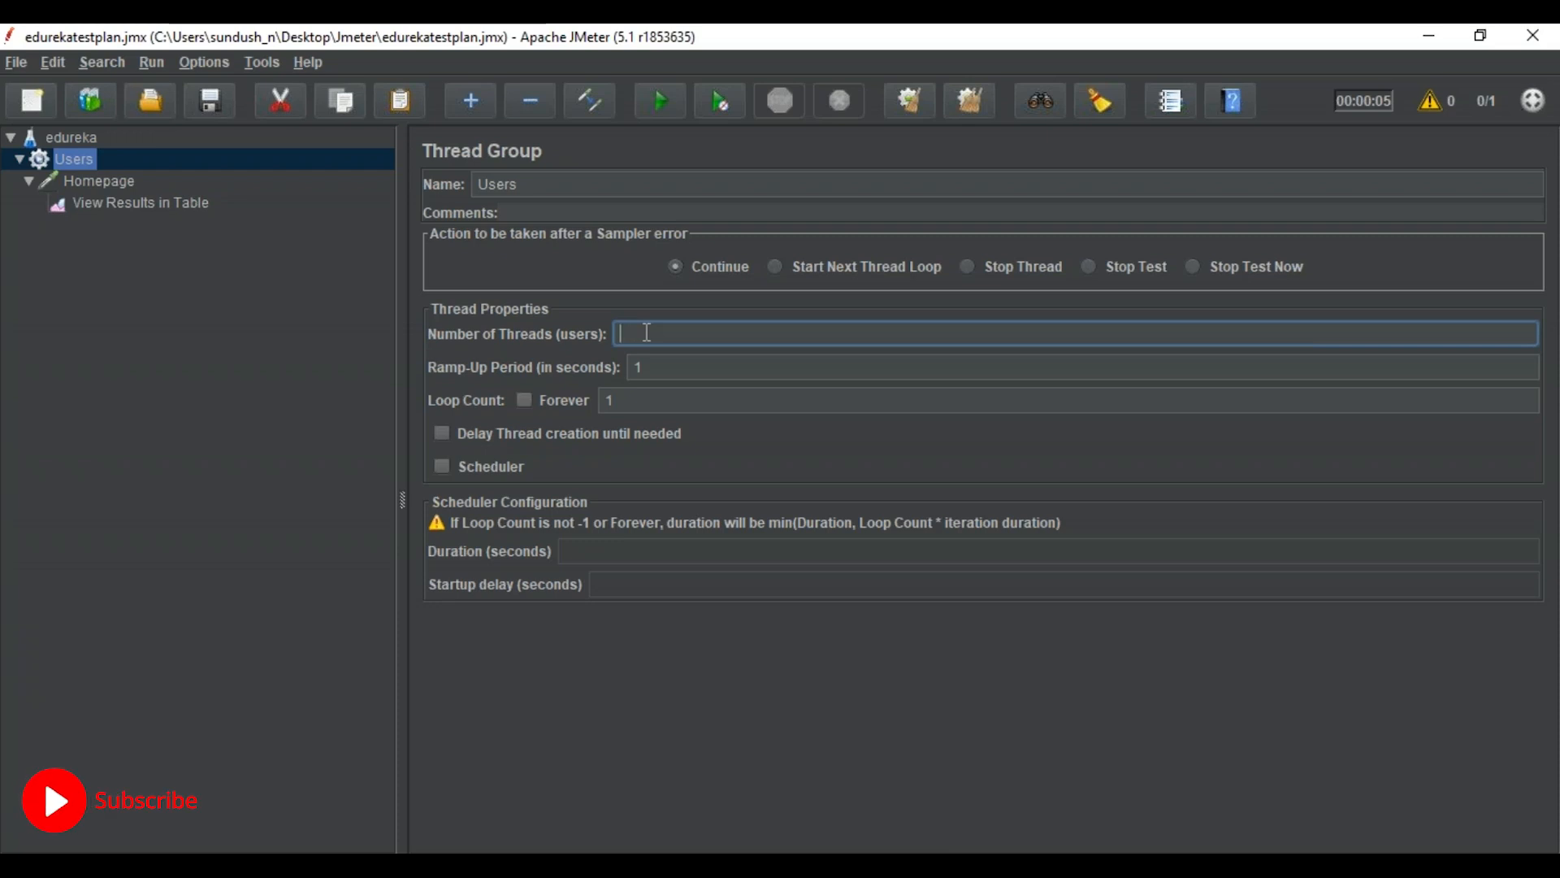
pyautogui.write('5')
pyautogui.click(637, 399)
pyautogui.press('BackSpace')
pyautogui.write('3')
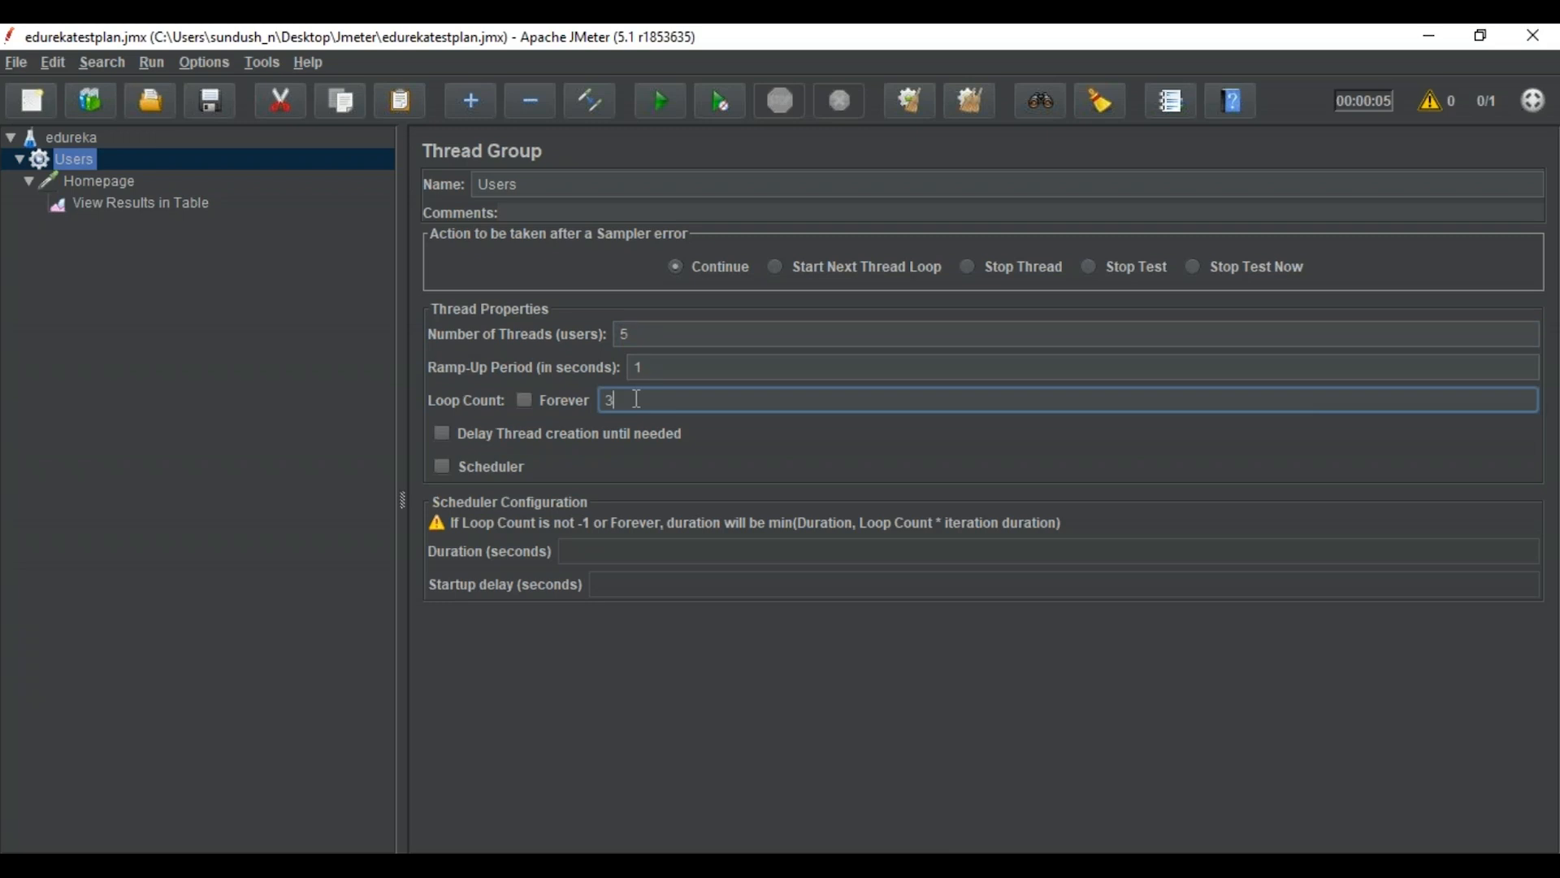
# - Clear the old results from the Homepage request's results table and rerun the saved test plan
pyautogui.click(91, 180)
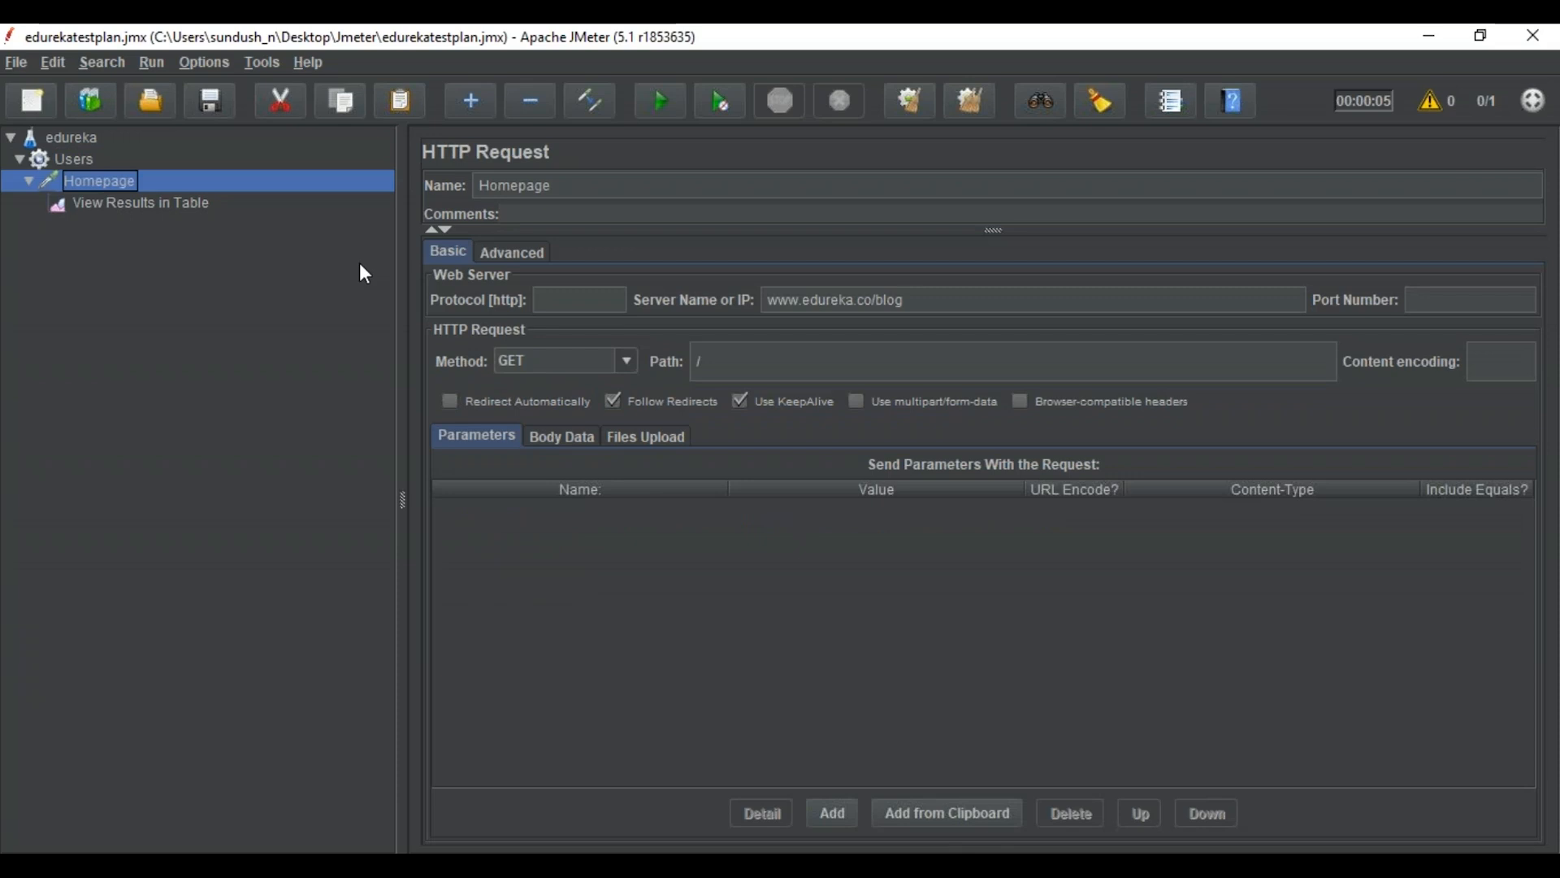
pyautogui.click(159, 199)
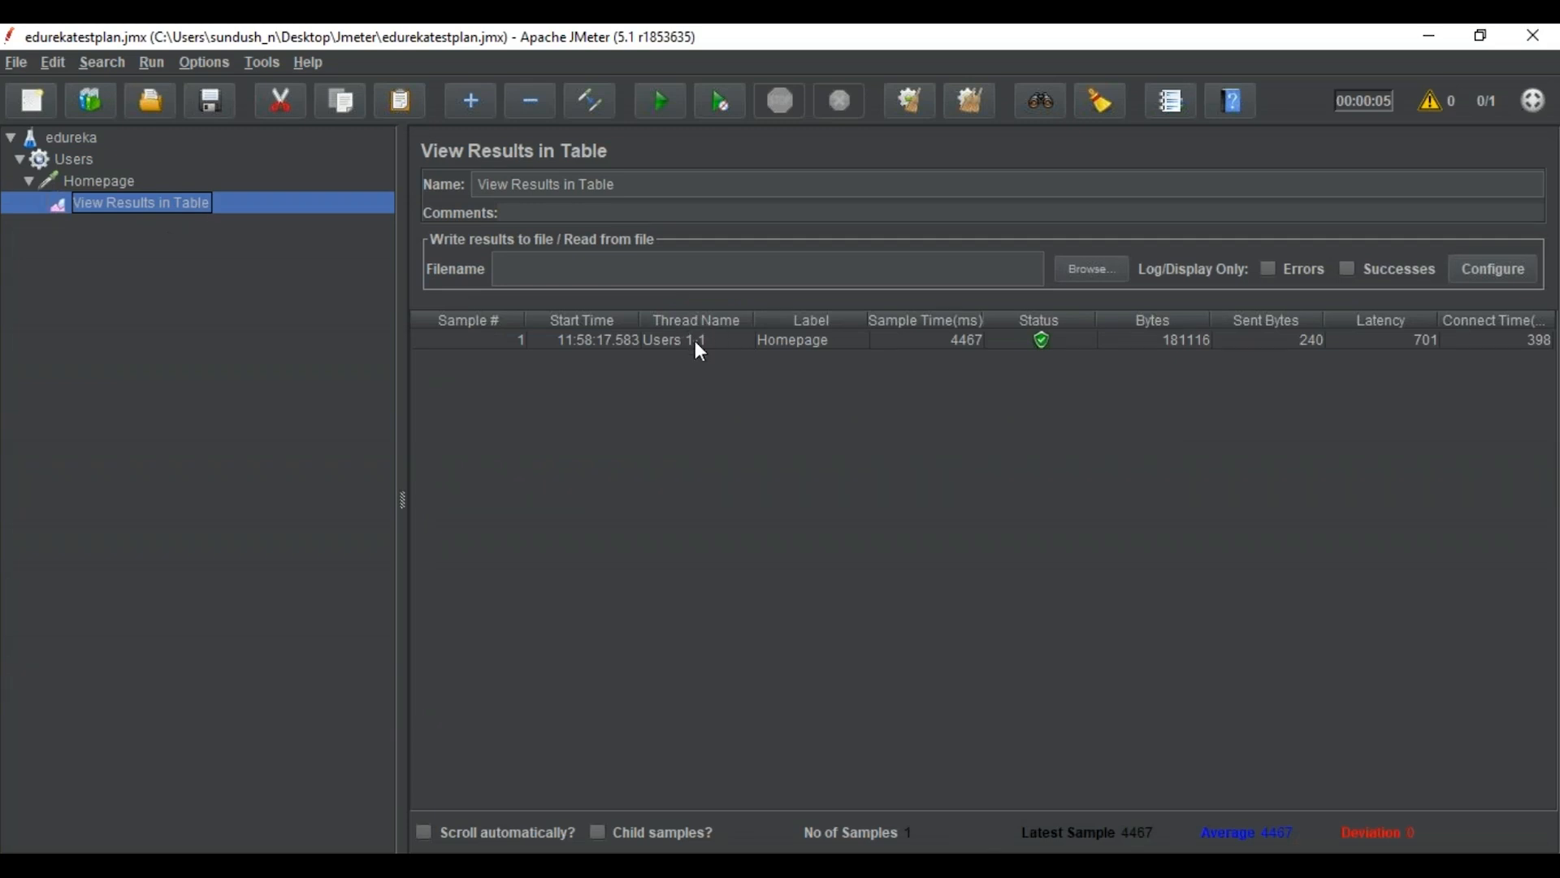
pyautogui.click(970, 100)
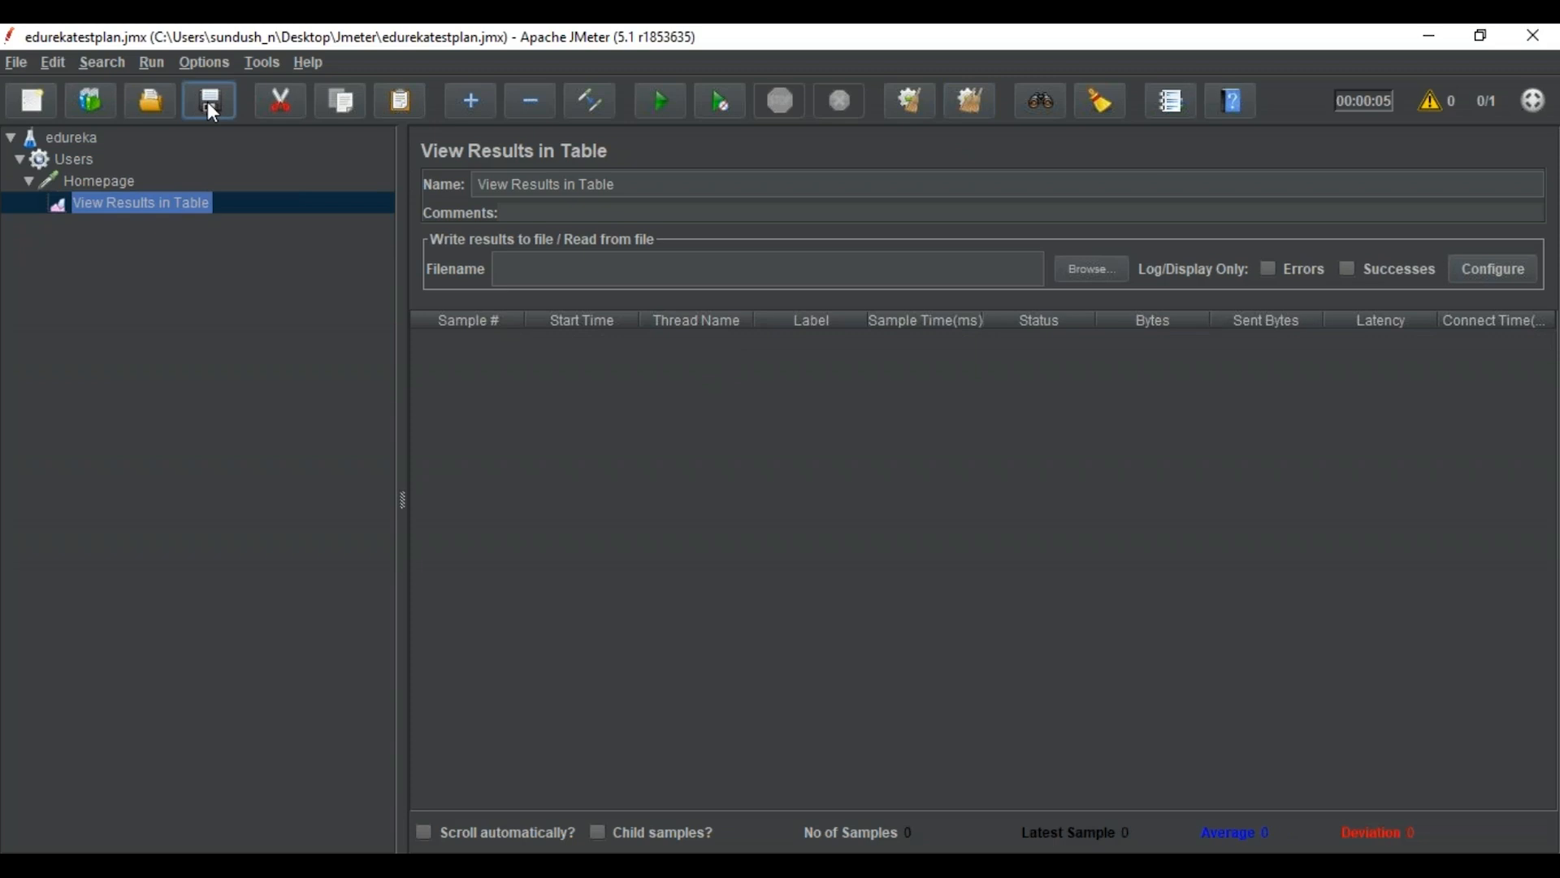
pyautogui.click(667, 104)
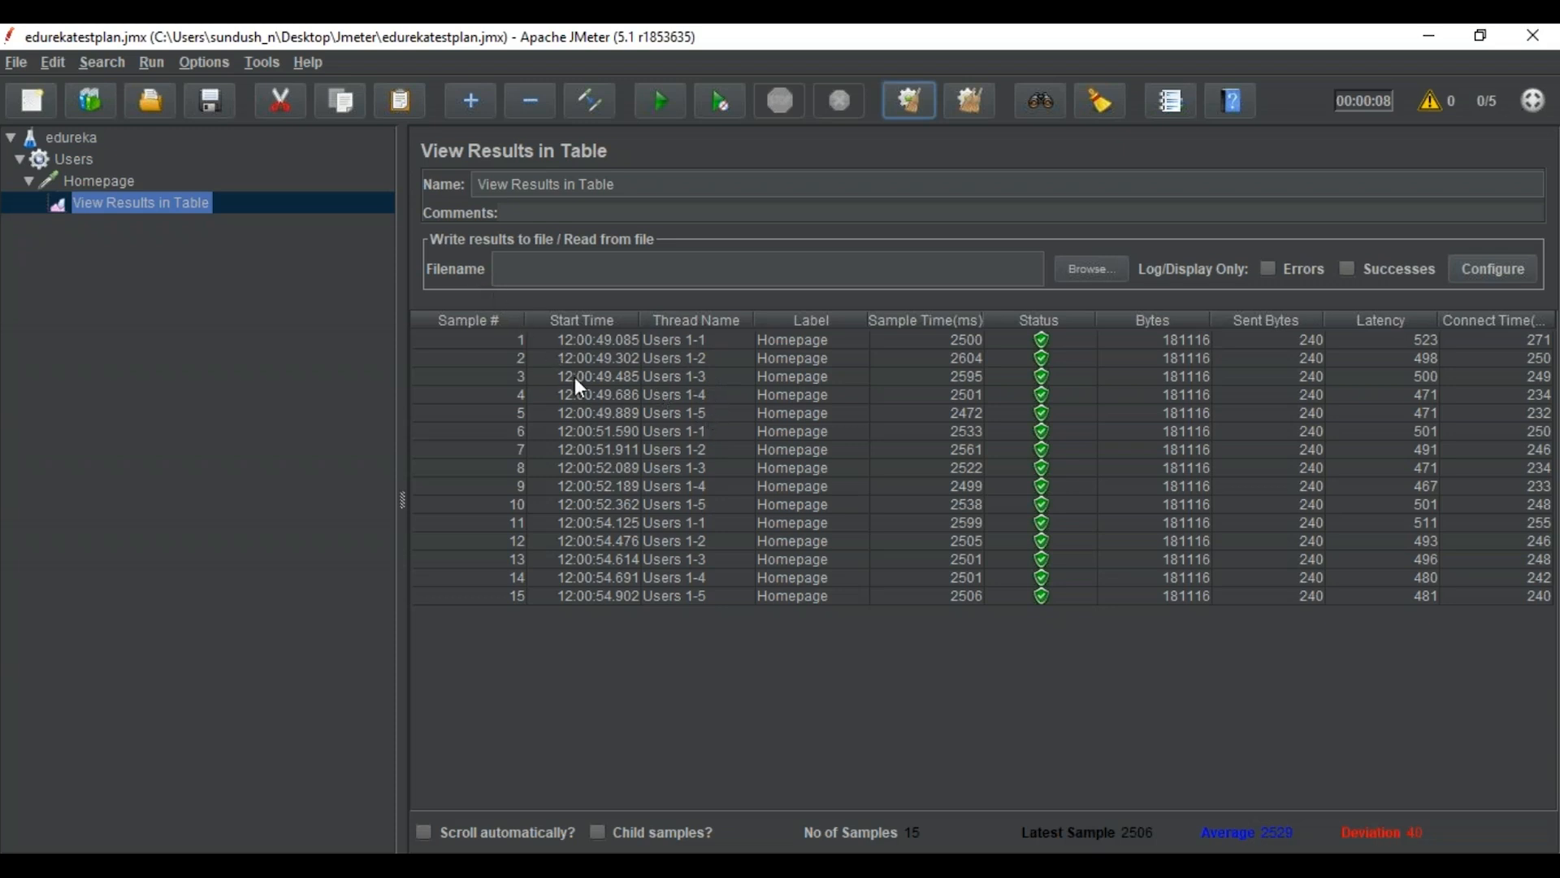
# - Compare the Users thread group's thread and loop settings with the samples in the results table
pyautogui.click(86, 140)
pyautogui.click(86, 159)
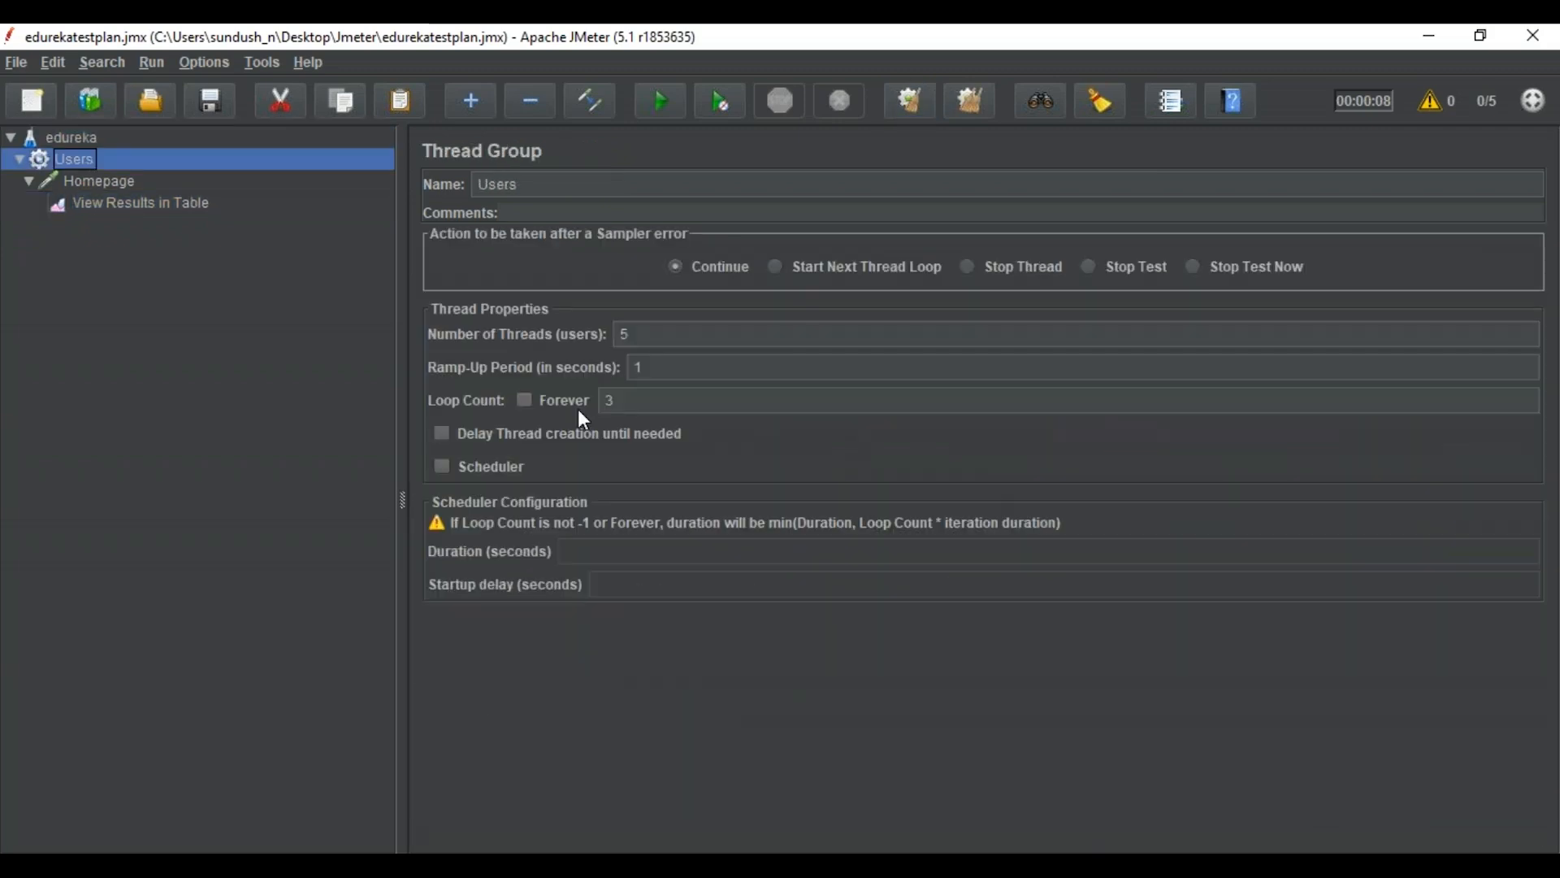
pyautogui.click(121, 192)
pyautogui.click(130, 202)
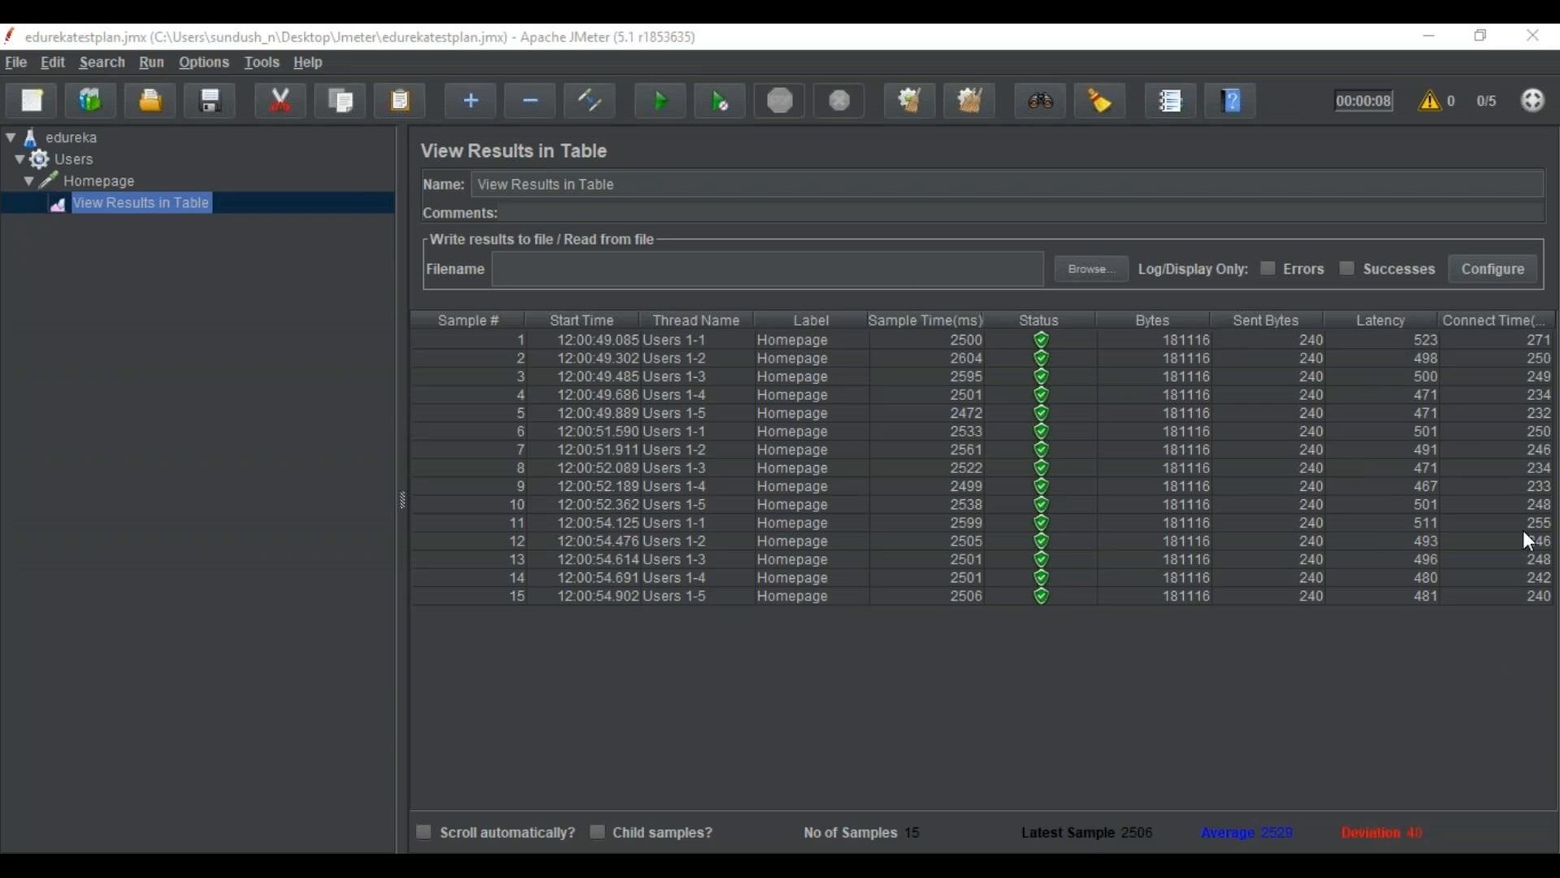
# - Add a View Results Tree listener to the Homepage request and run the test plan with it
pyautogui.click(113, 180)
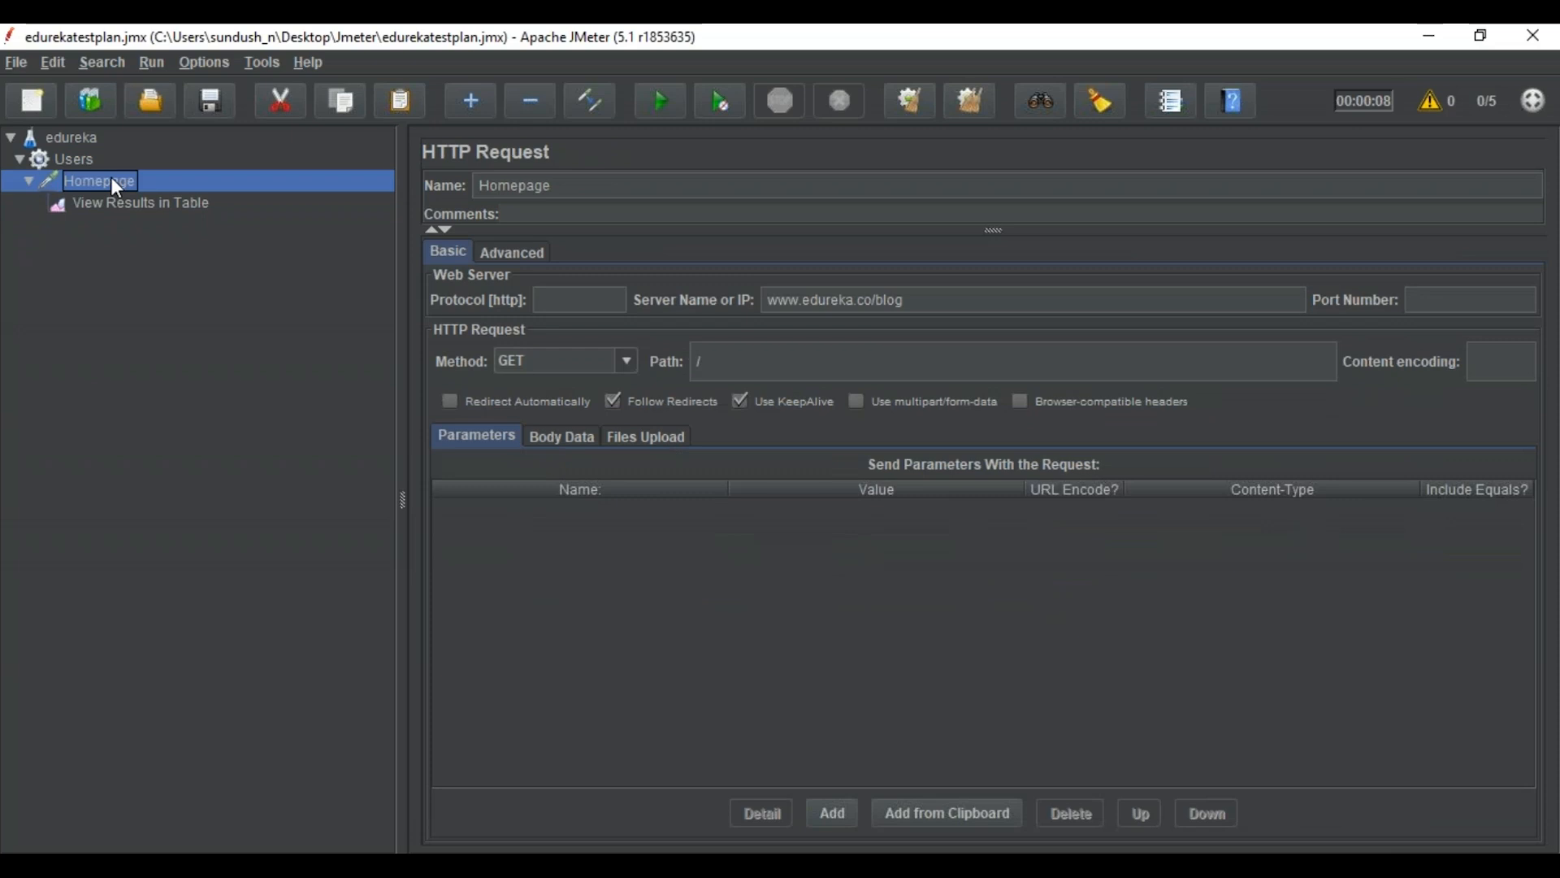
pyautogui.rightClick(113, 183)
pyautogui.moveTo(173, 194)
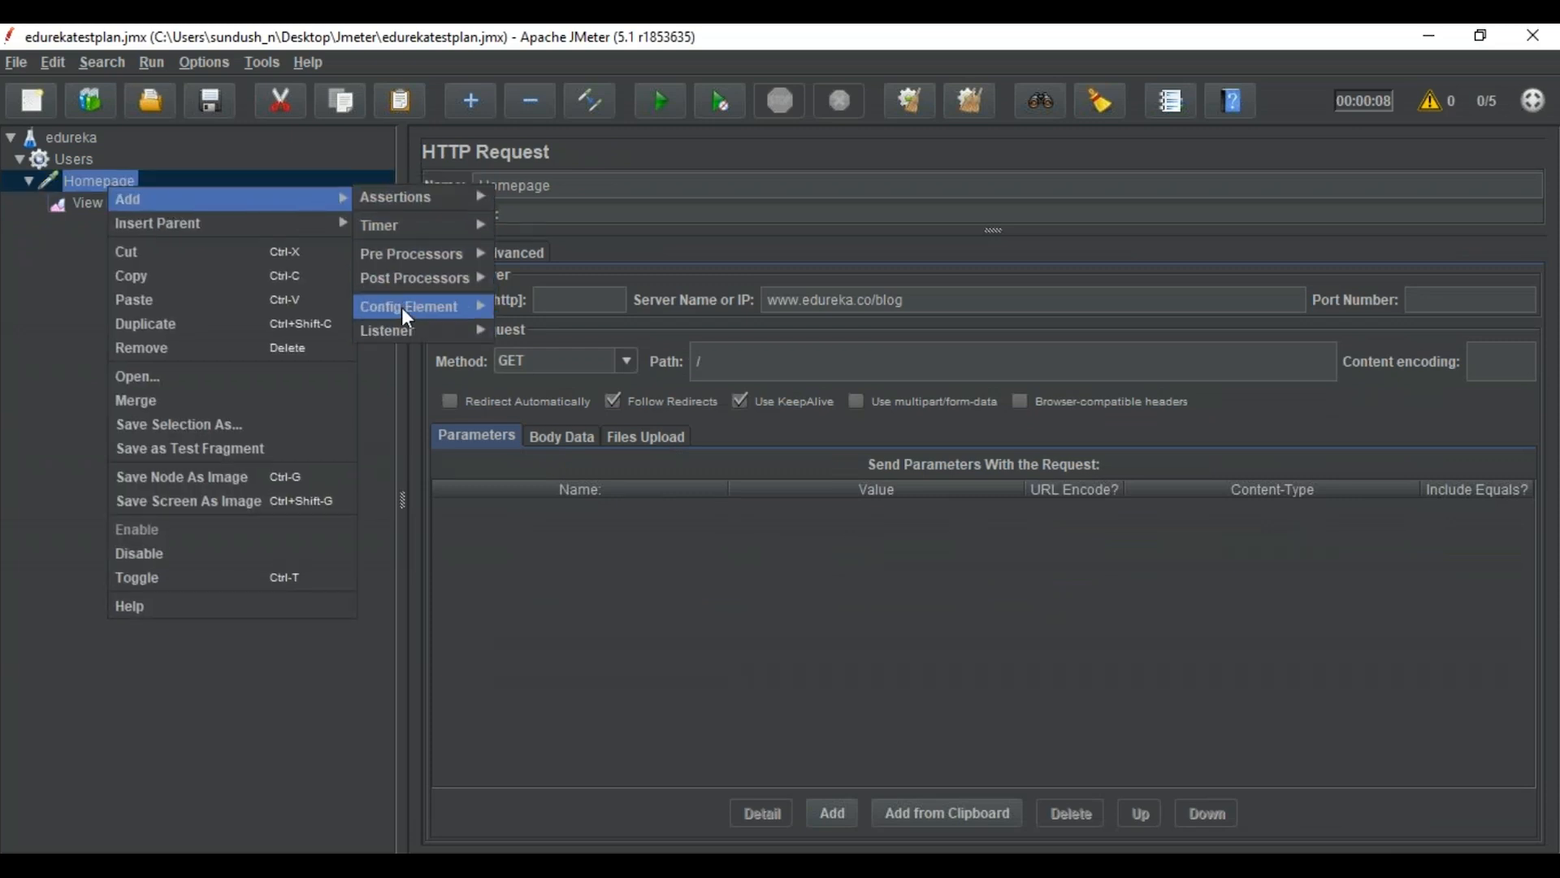
pyautogui.moveTo(401, 328)
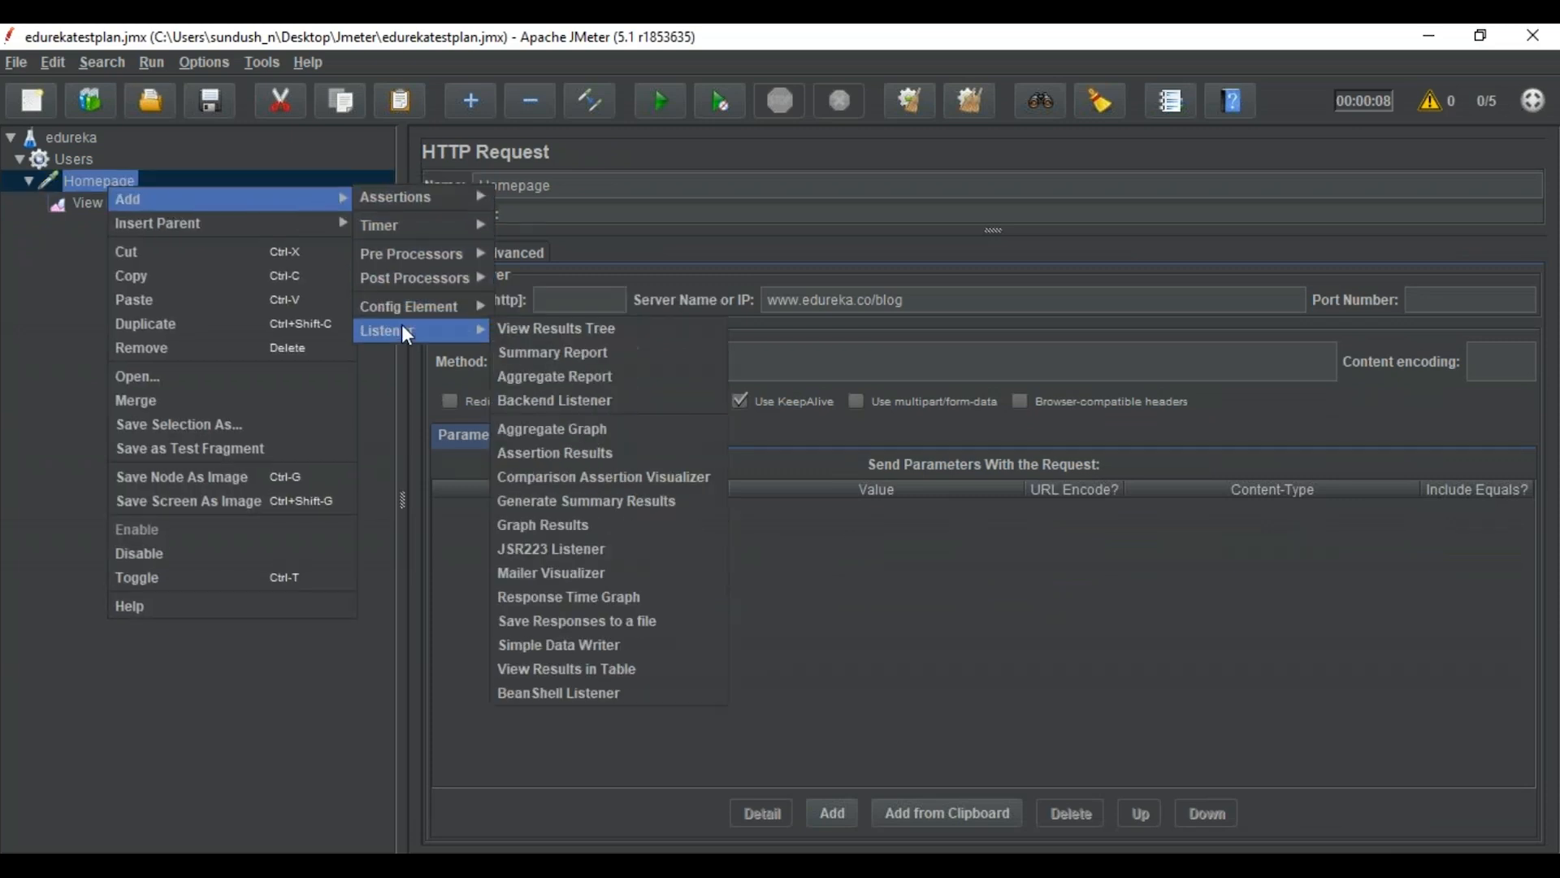
pyautogui.click(555, 333)
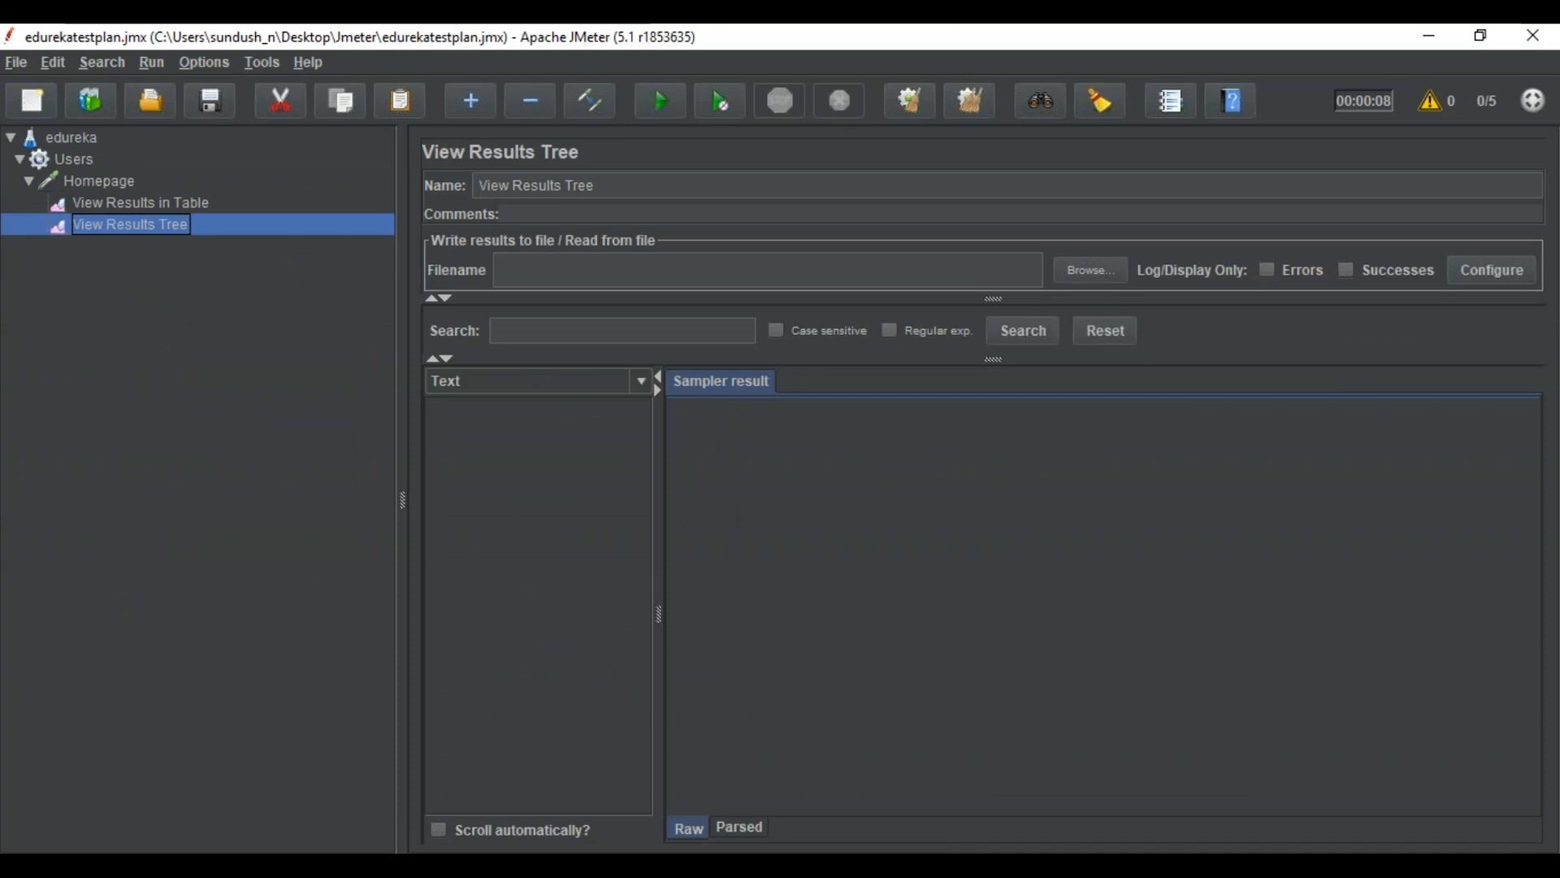
pyautogui.click(665, 100)
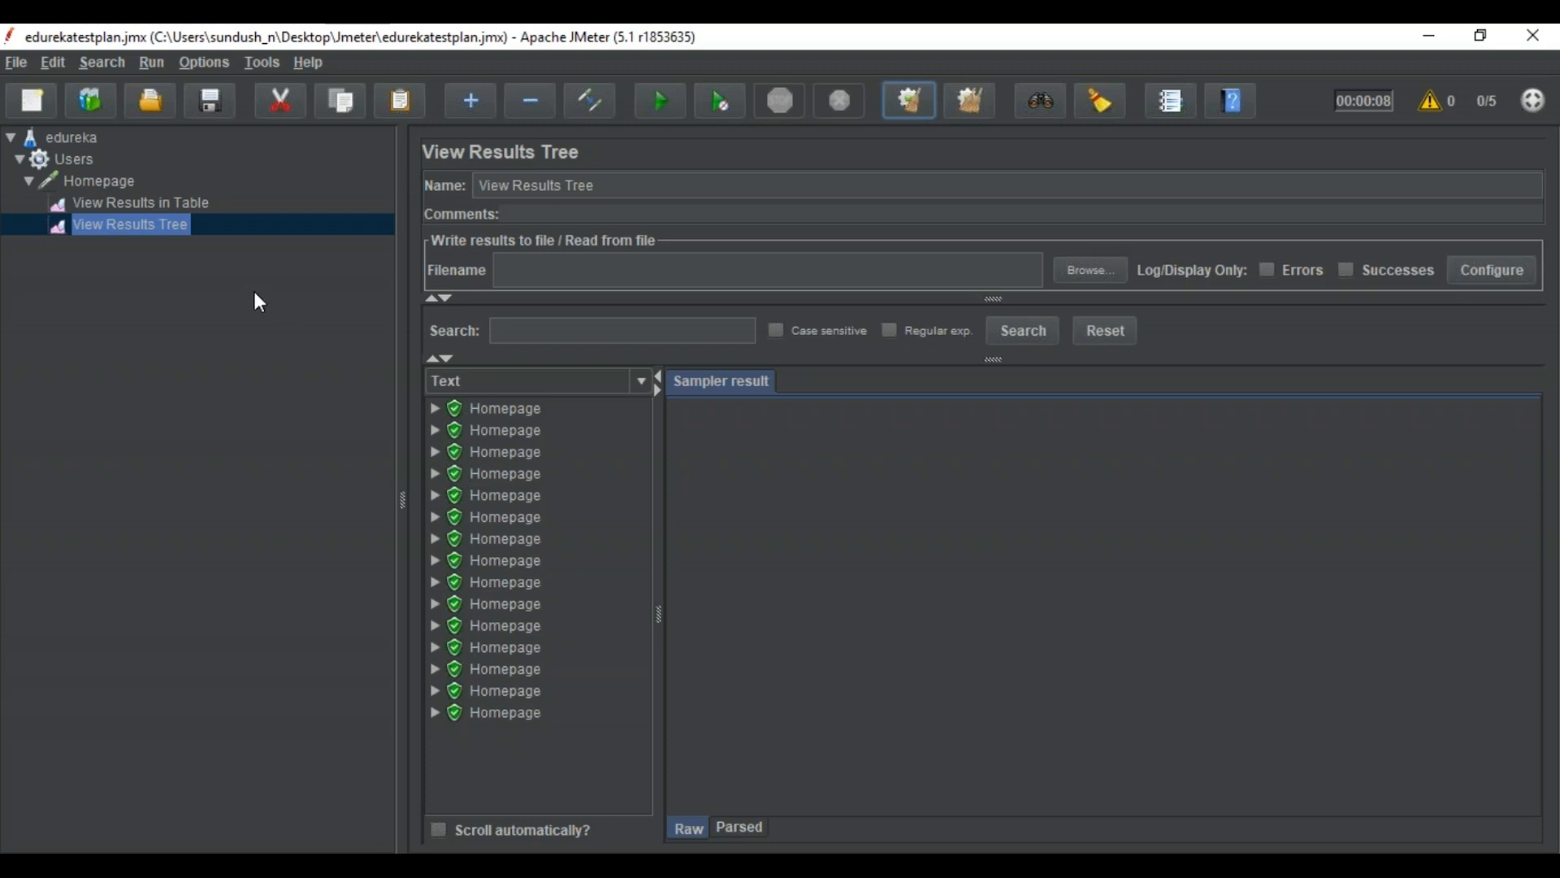
# - Add a Graph Results listener to the Homepage request and run the test plan to review its graph and table
pyautogui.rightClick(91, 179)
pyautogui.moveTo(244, 188)
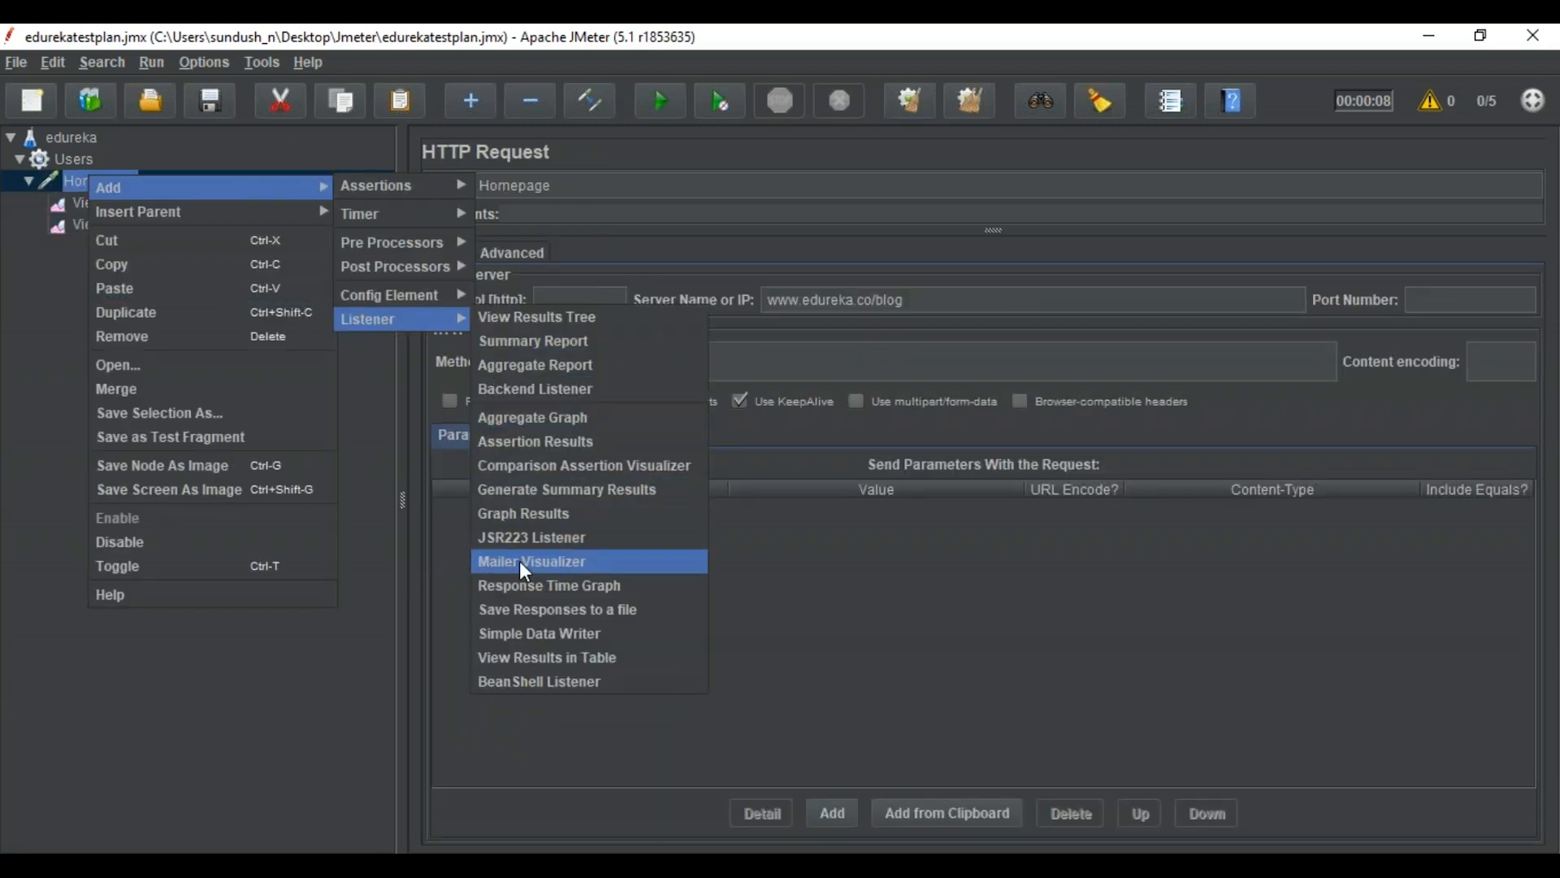
pyautogui.click(521, 515)
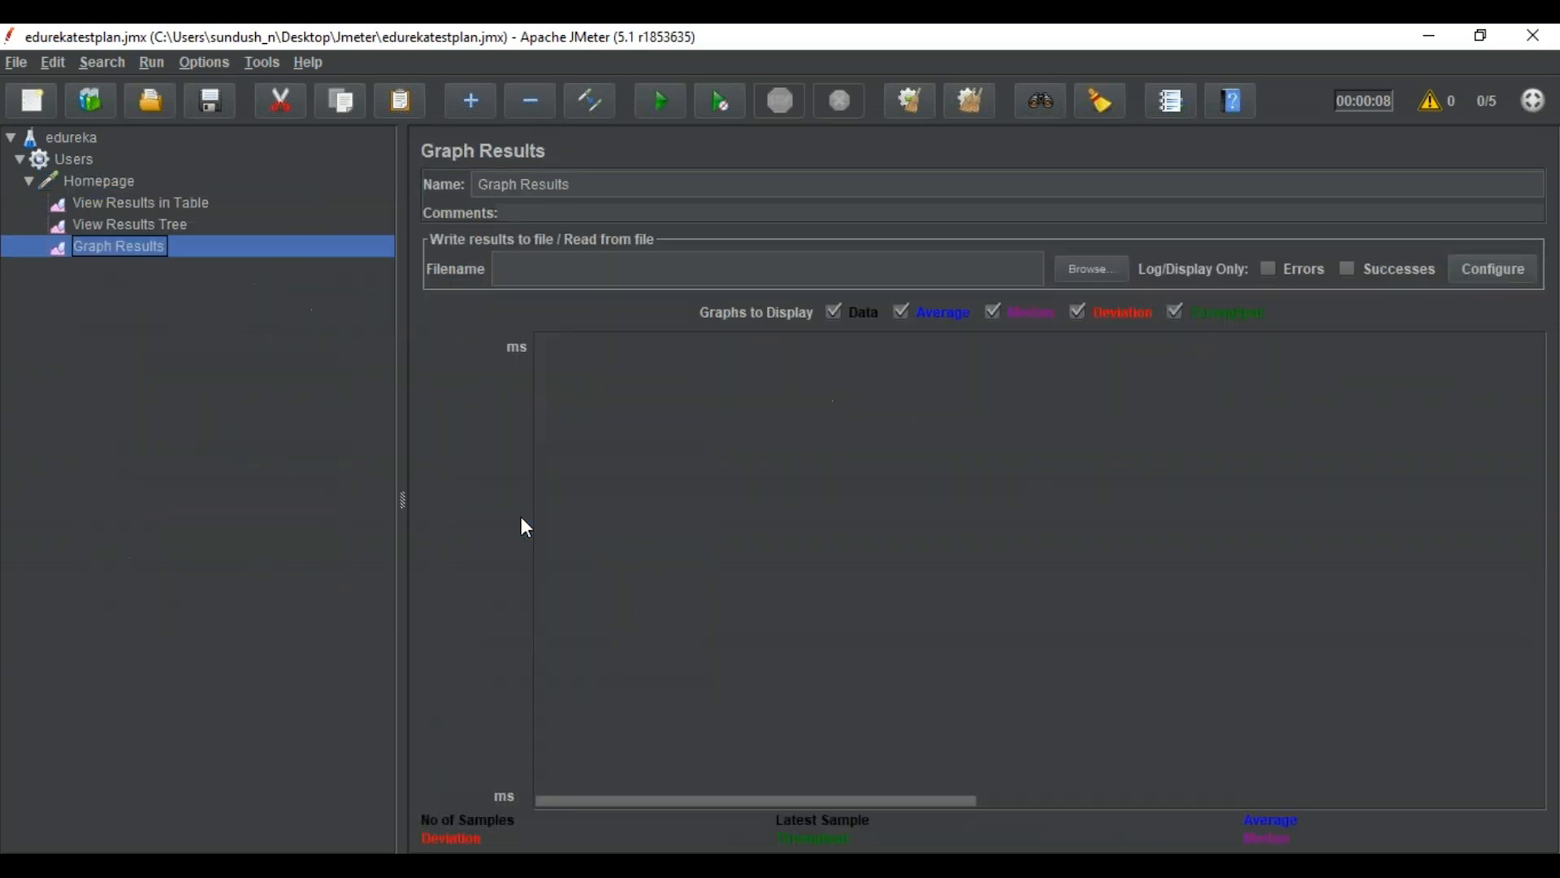
pyautogui.hotkey('alt', 'Tab')
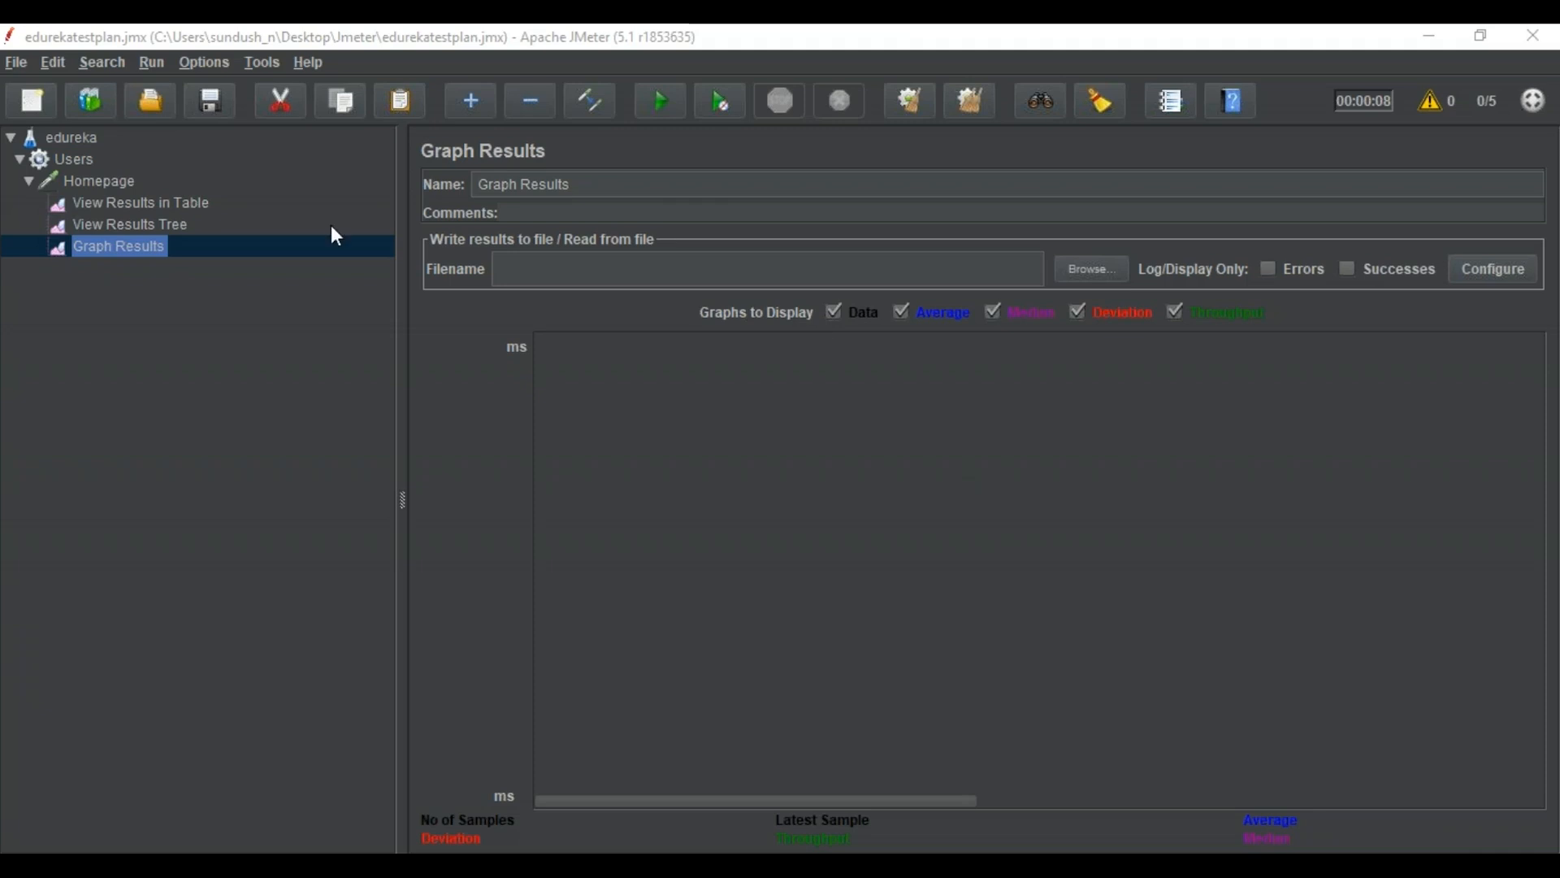
pyautogui.click(654, 103)
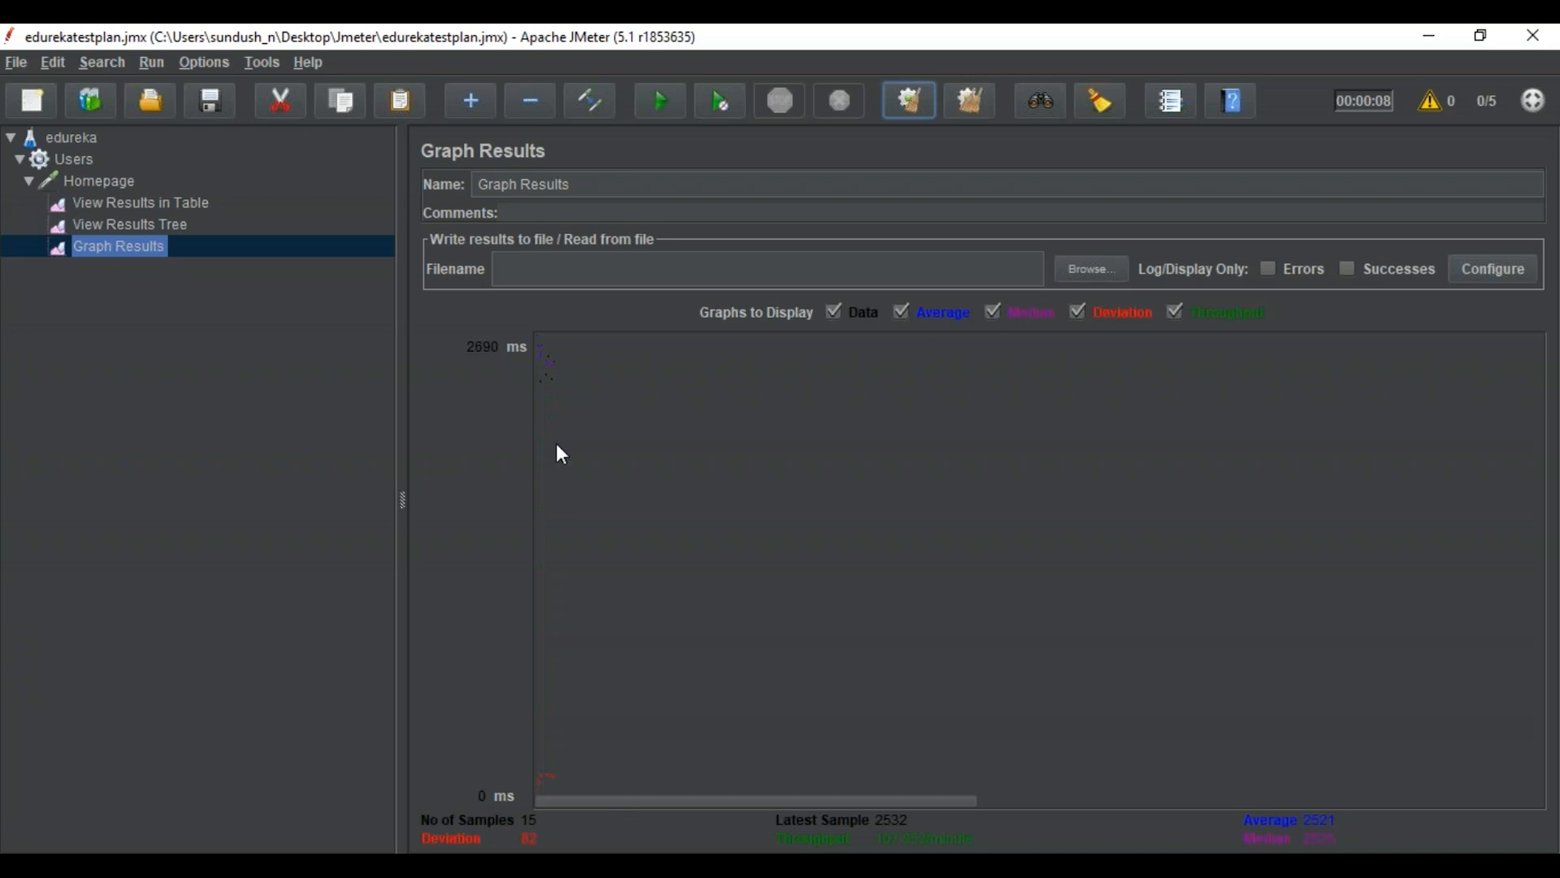
pyautogui.click(134, 202)
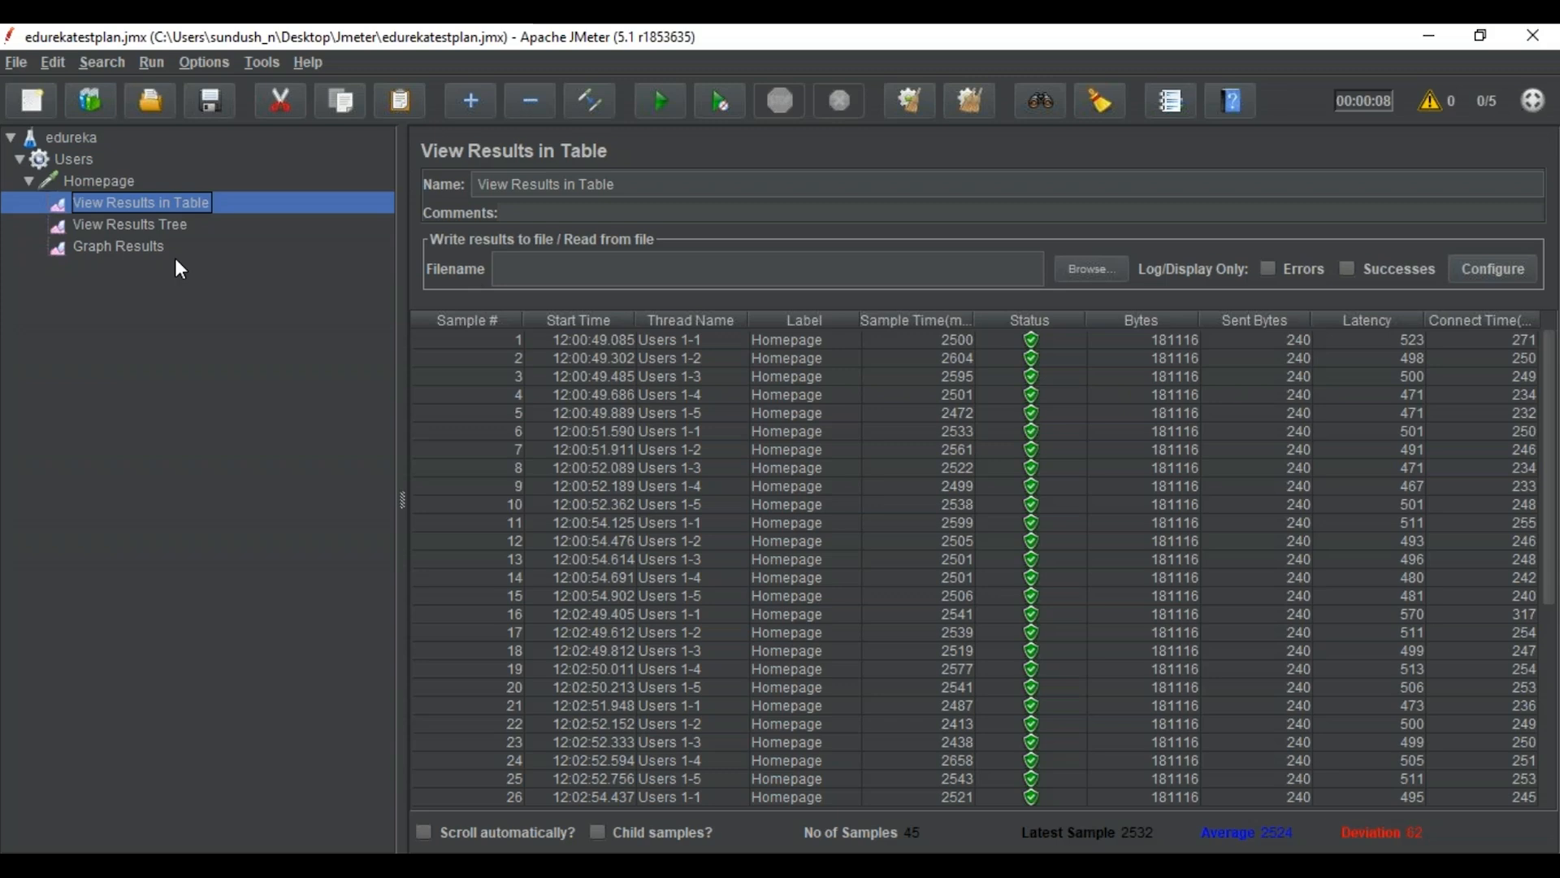
# - Add an HTTP Authorization Manager and an HTTP Cookie Manager config element to the Homepage request
pyautogui.click(118, 189)
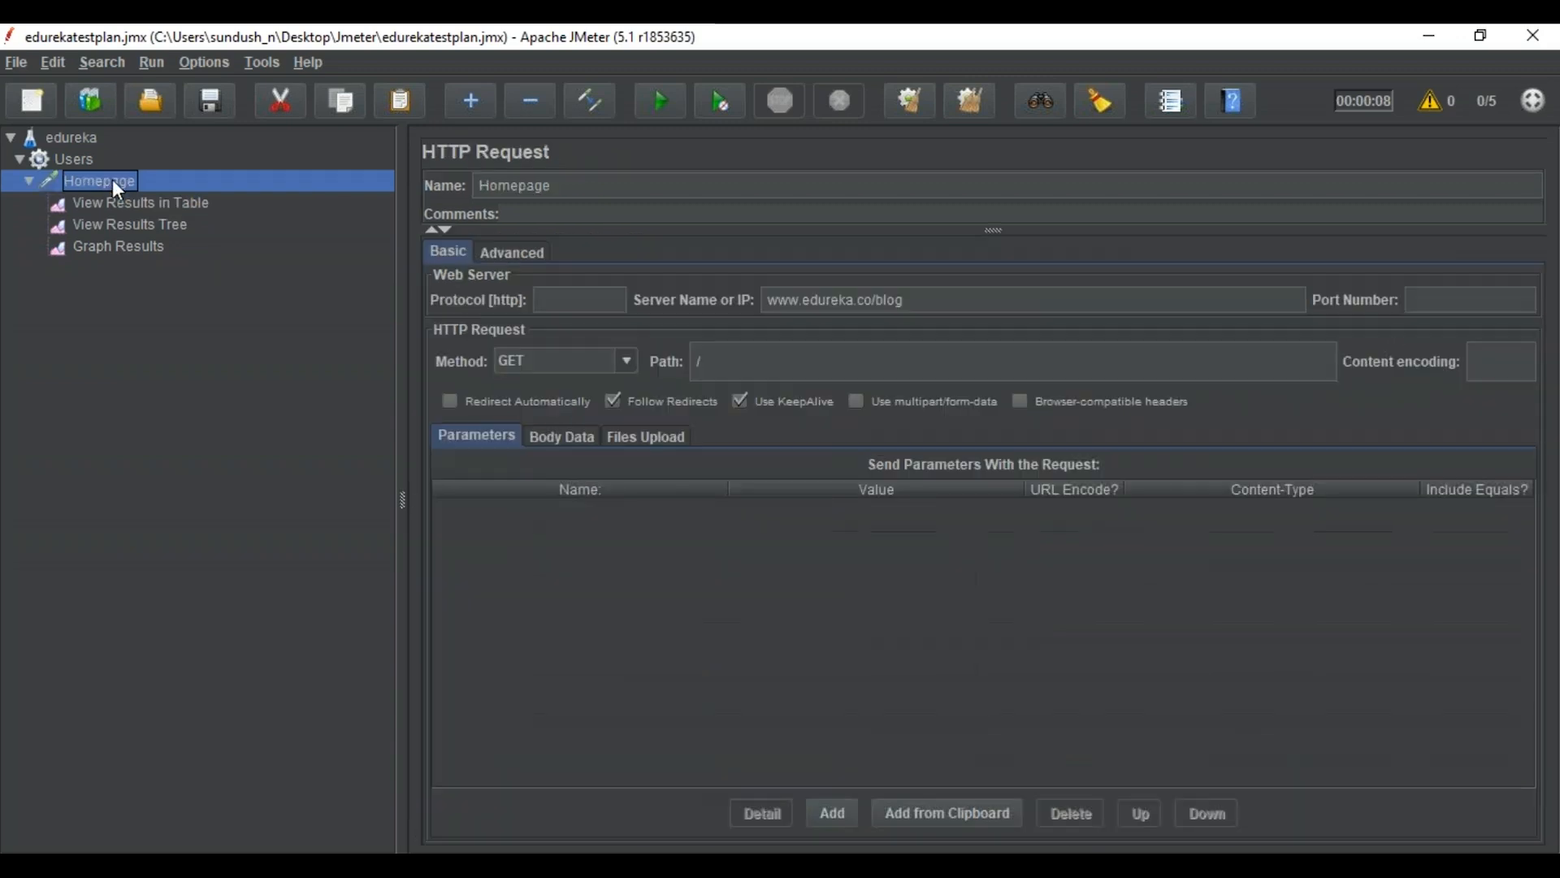
pyautogui.rightClick(112, 178)
pyautogui.moveTo(138, 188)
pyautogui.moveTo(421, 299)
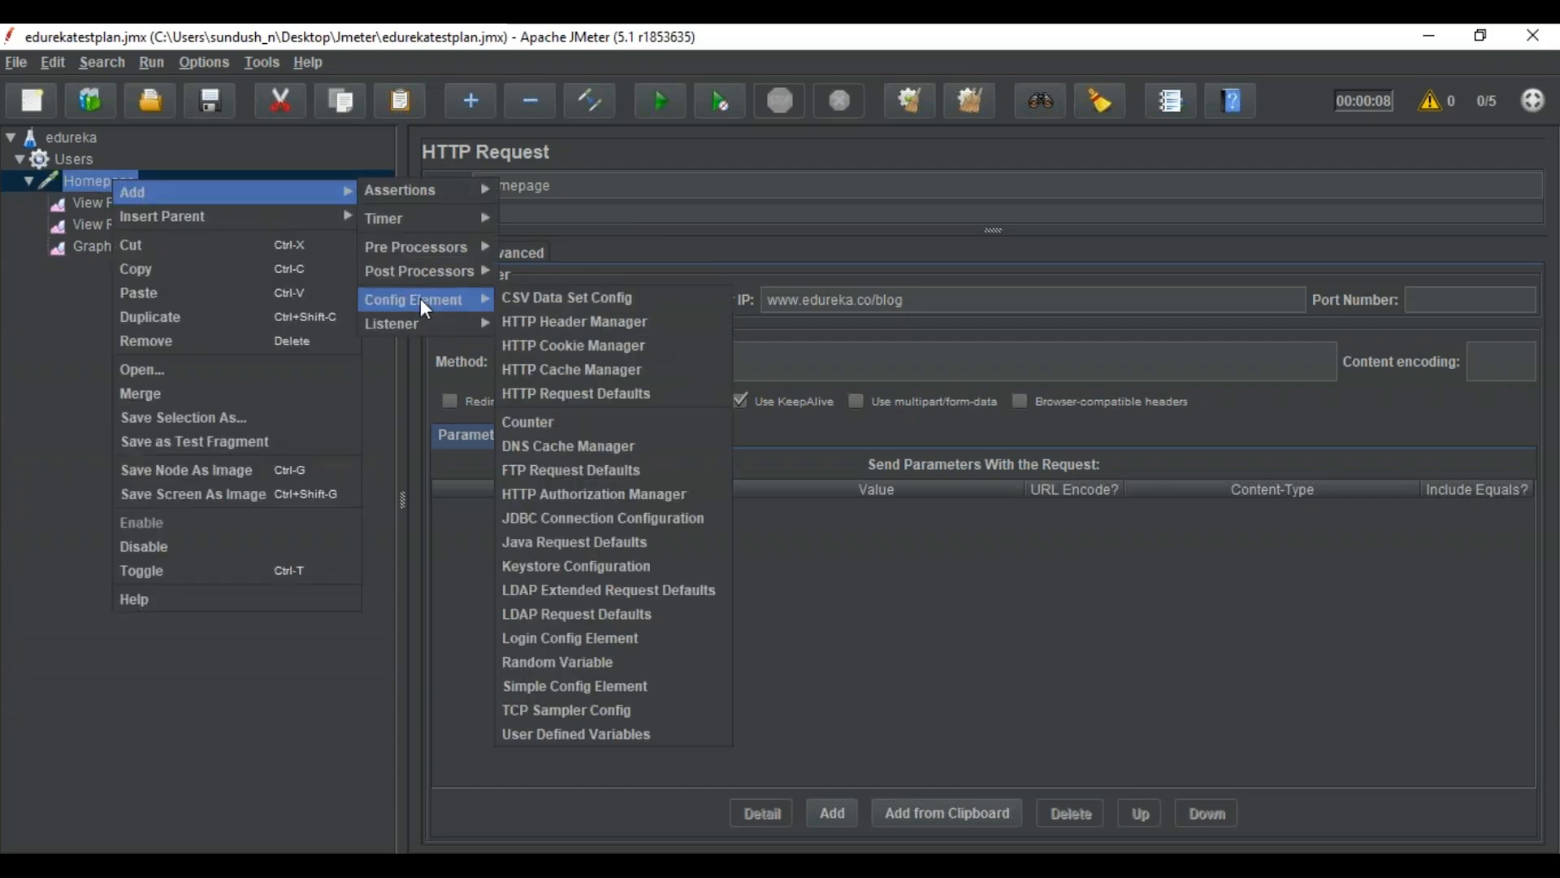
pyautogui.click(564, 494)
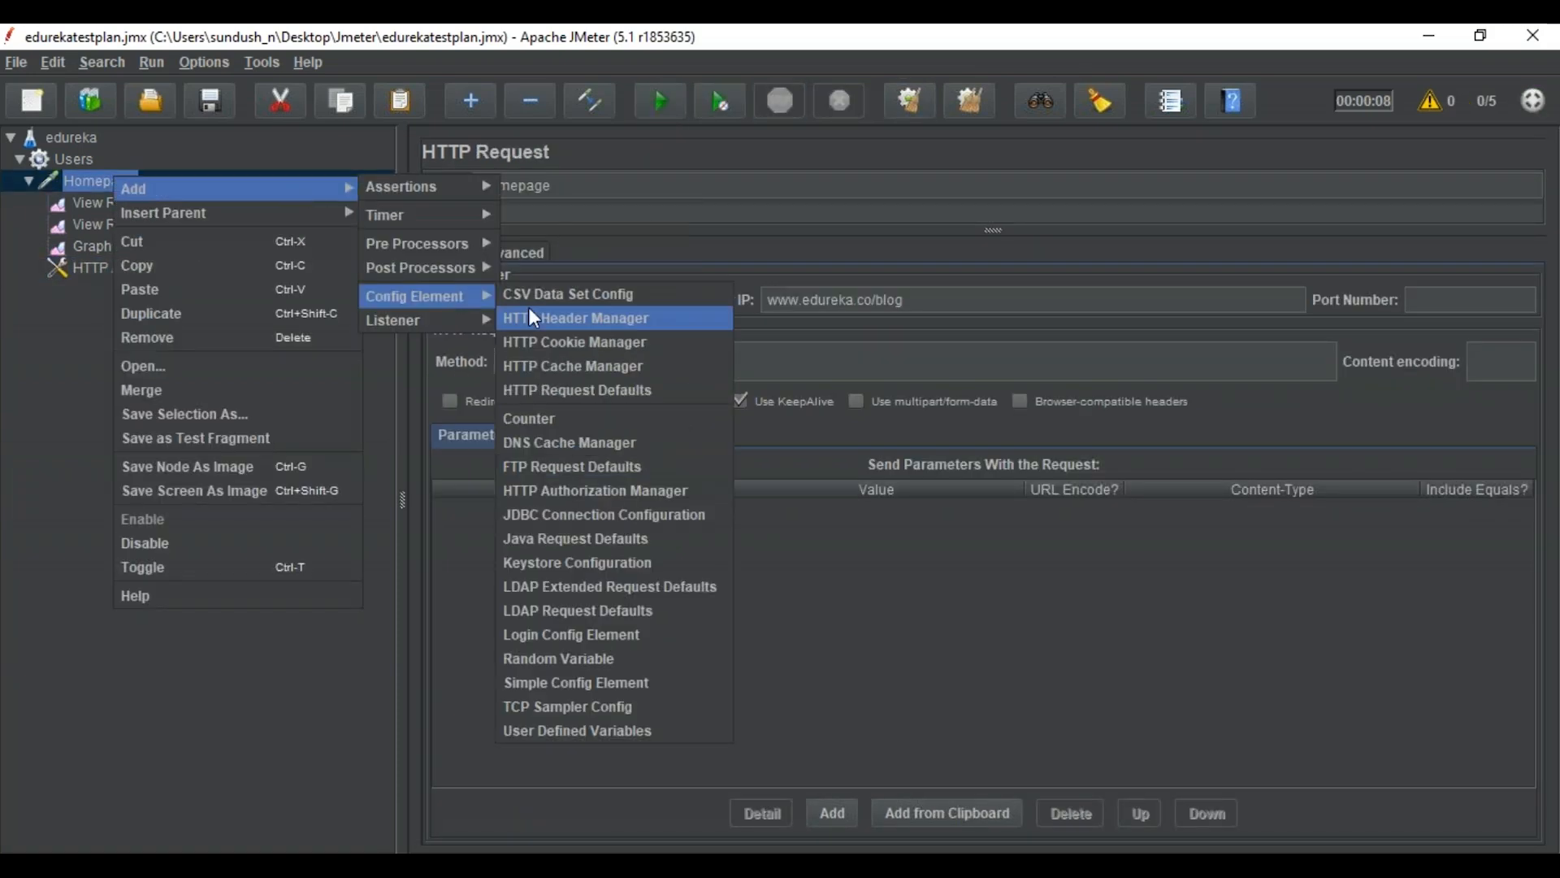
pyautogui.click(575, 334)
pyautogui.click(142, 202)
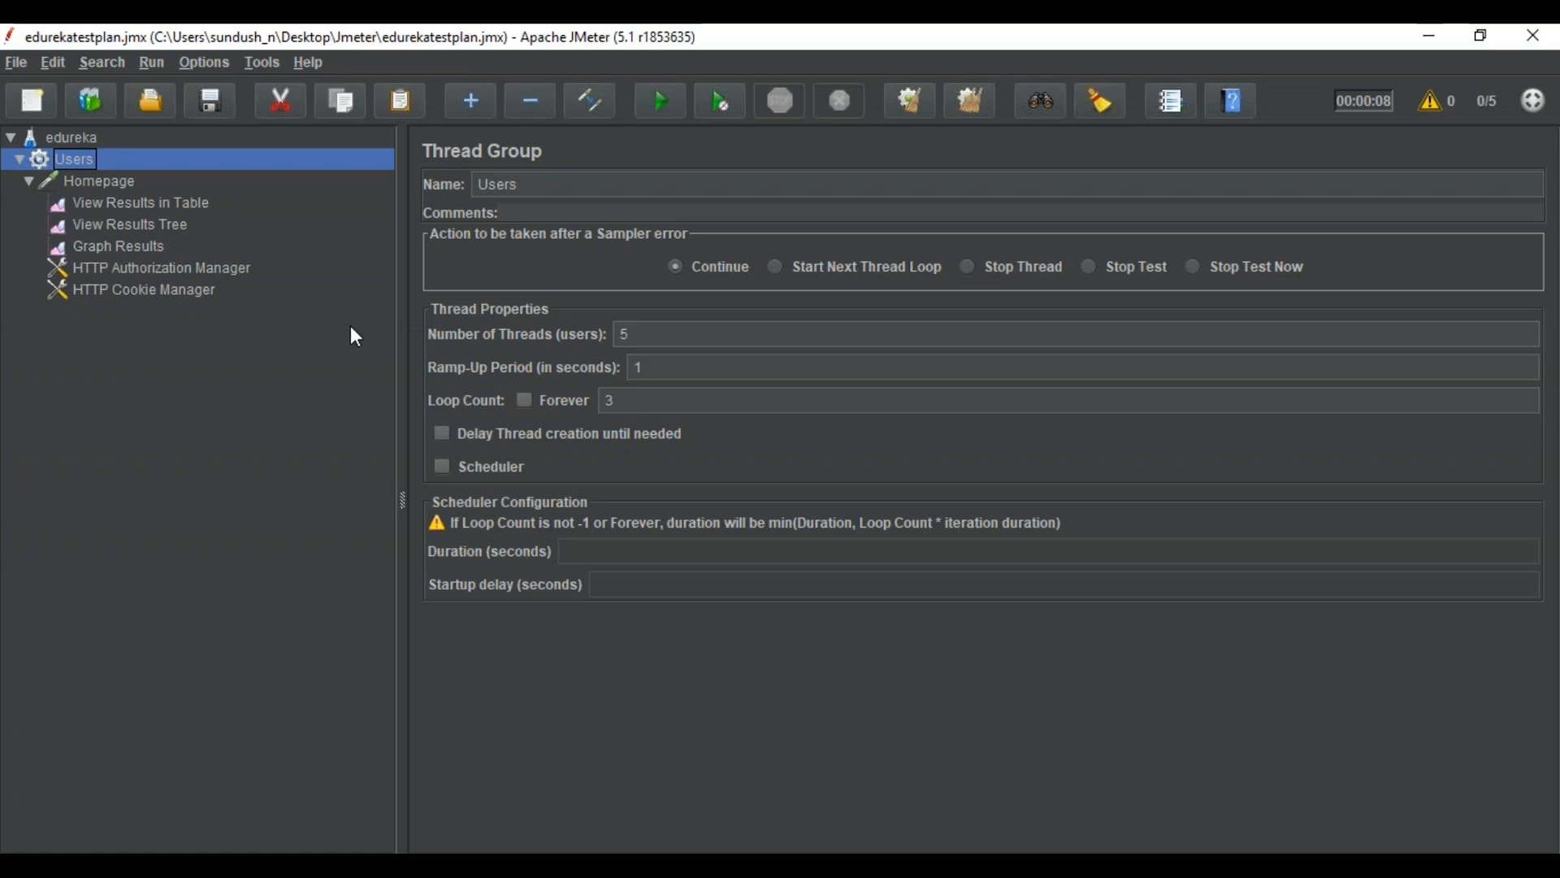
pyautogui.click(114, 181)
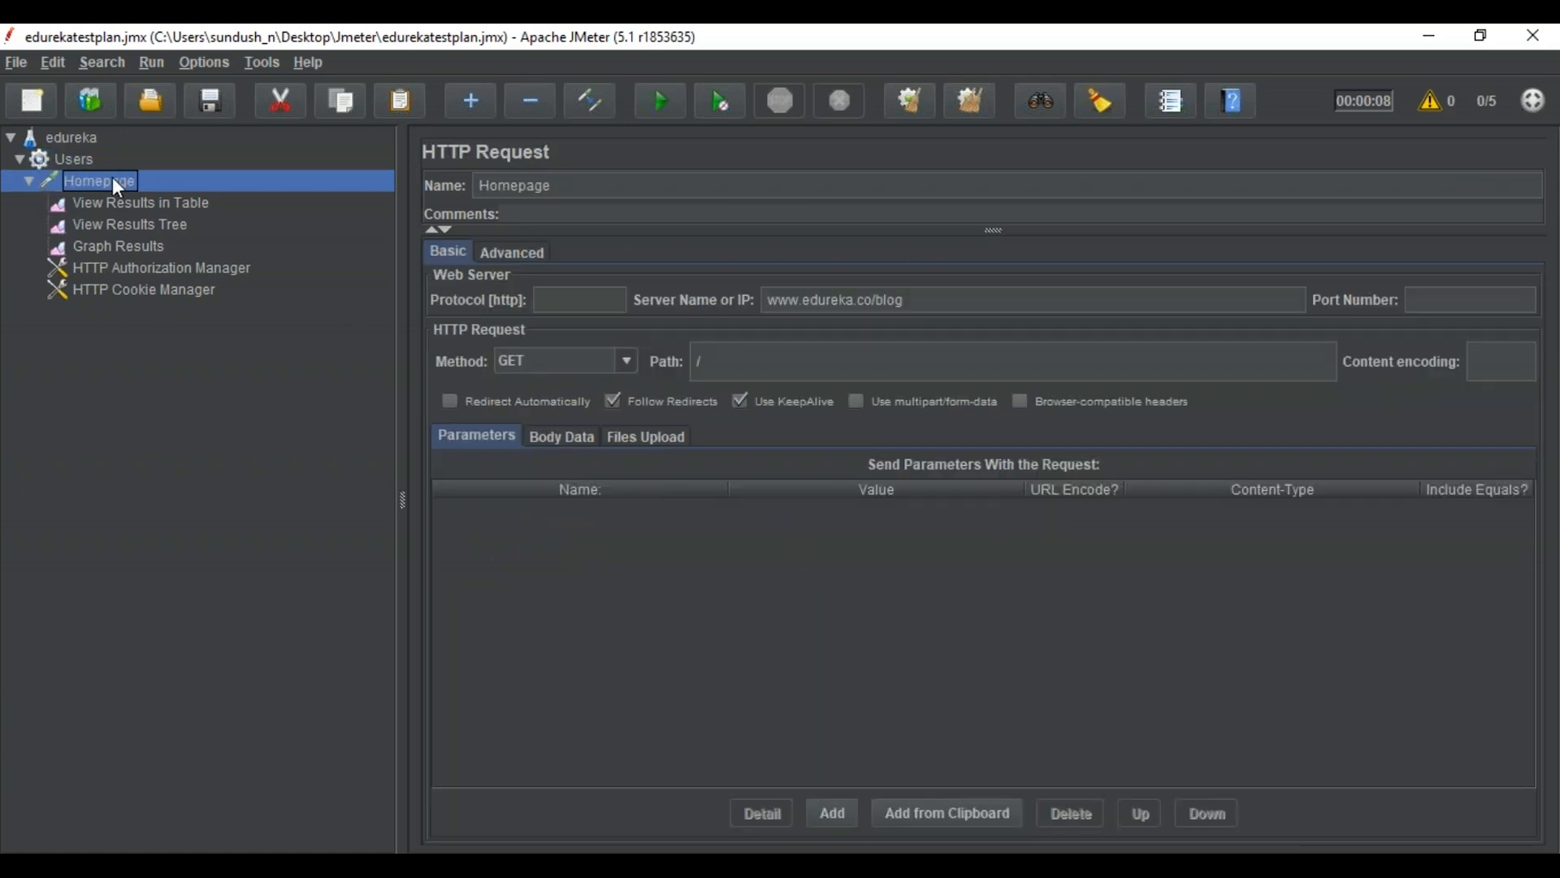